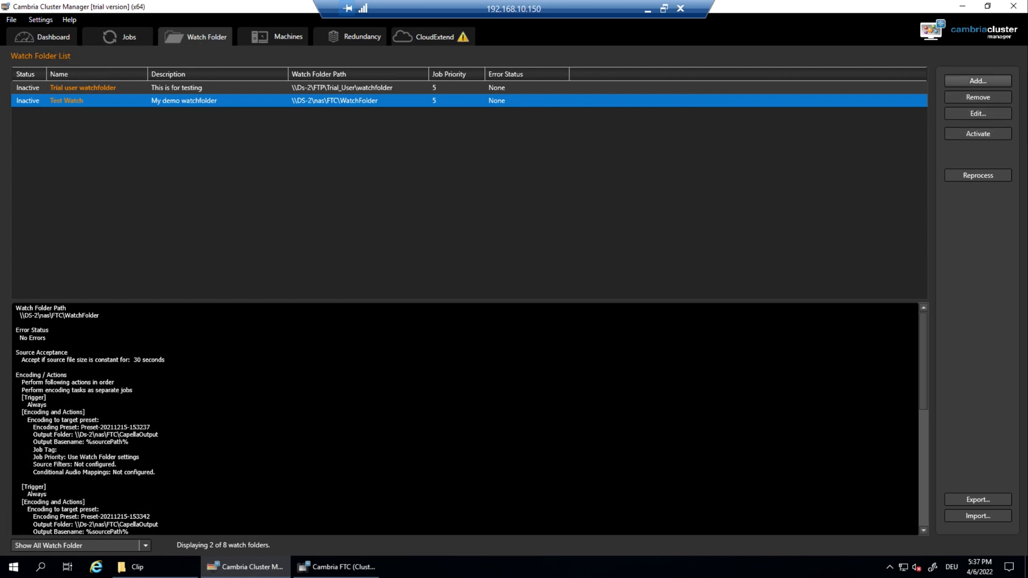
# Step: Add a new watch folder that watches \\192.168.10.113\nas\FTC\WatchFolder
pyautogui.click(977, 80)
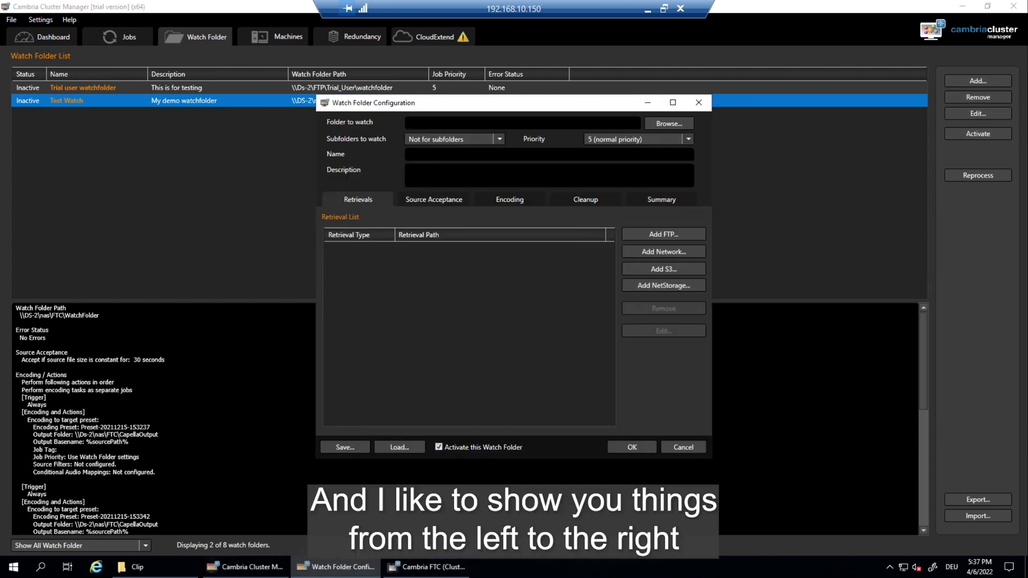
pyautogui.press('super+shift+Up')
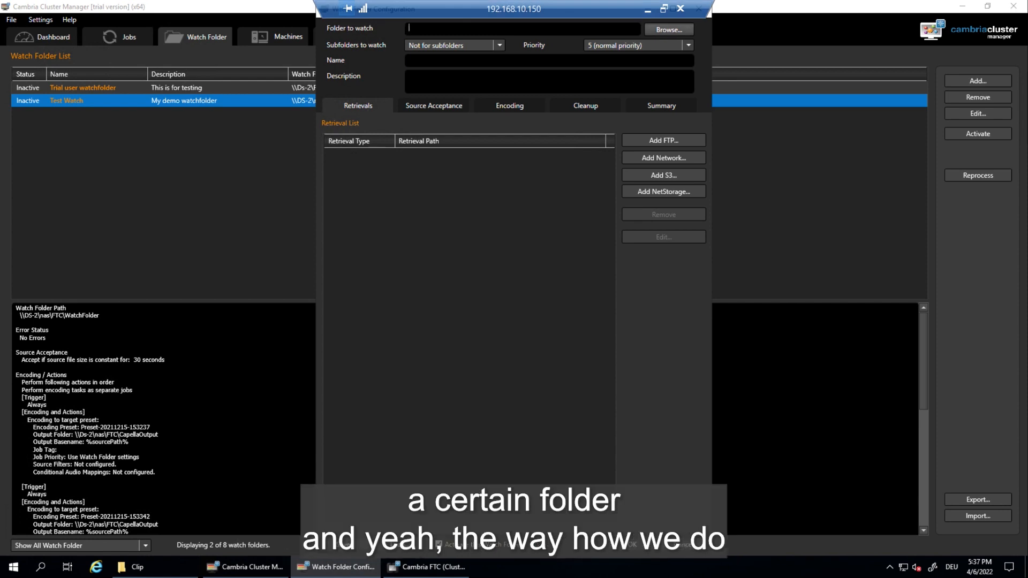
pyautogui.click(670, 29)
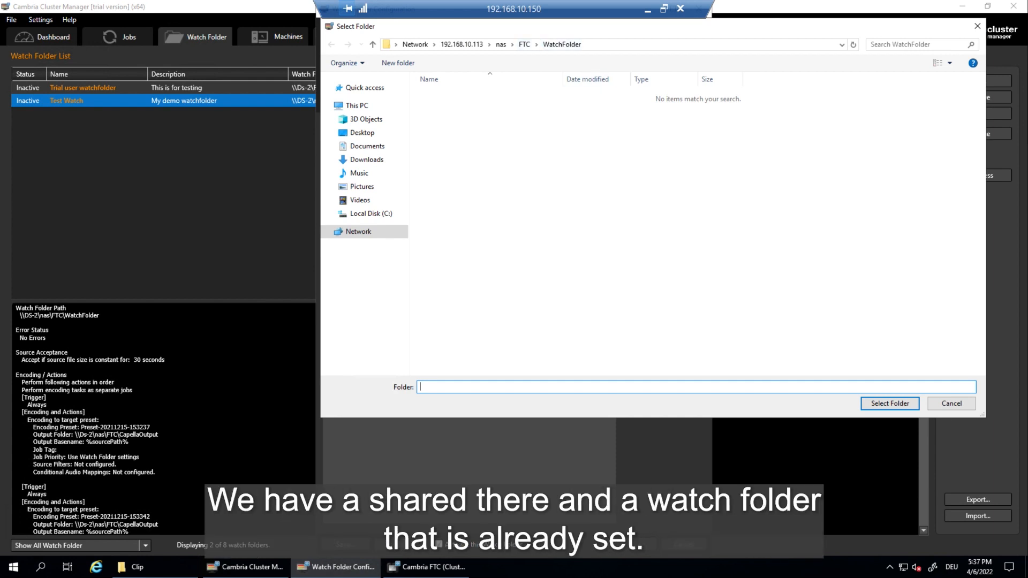
pyautogui.click(890, 403)
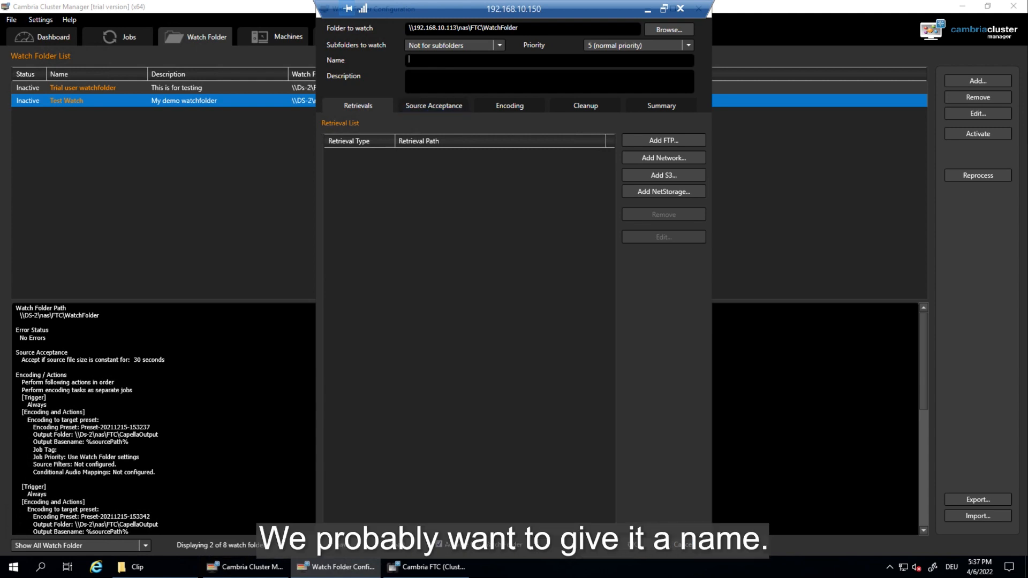
# Step: Name the watch folder 'Demo Watch' with the description 'For training only'
pyautogui.write('De')
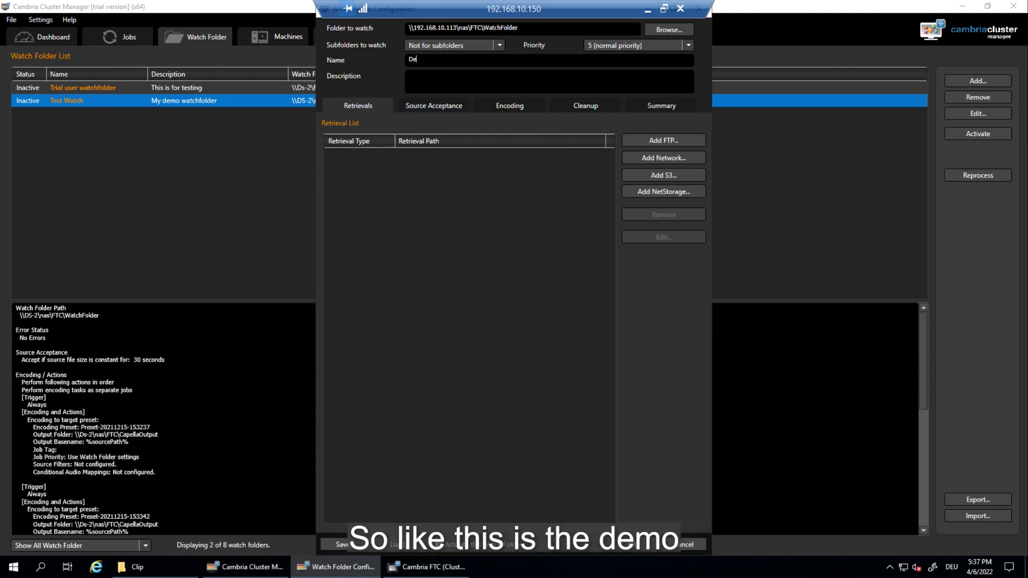
pyautogui.write('mo Watch')
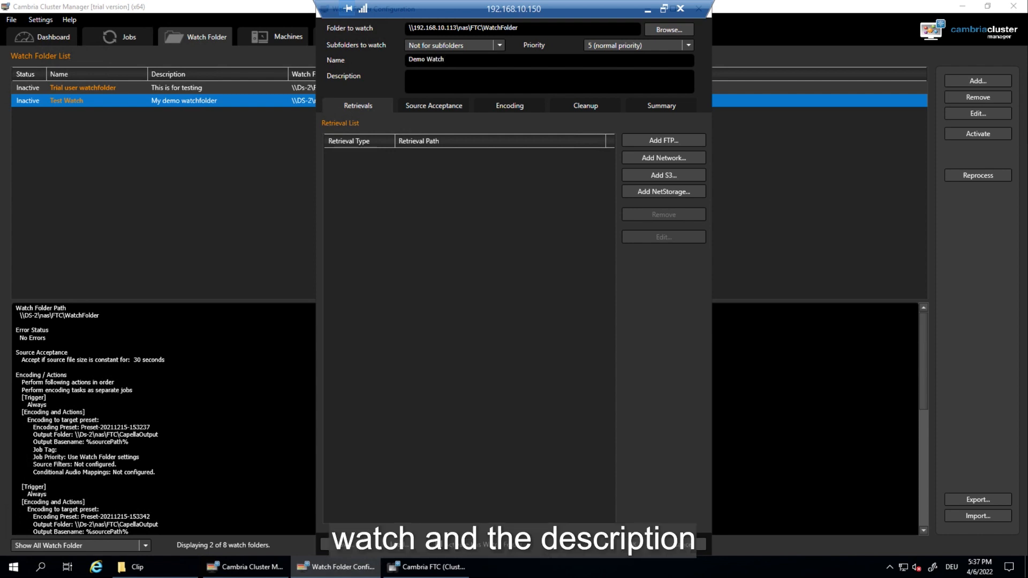
pyautogui.click(409, 75)
pyautogui.write('For training ')
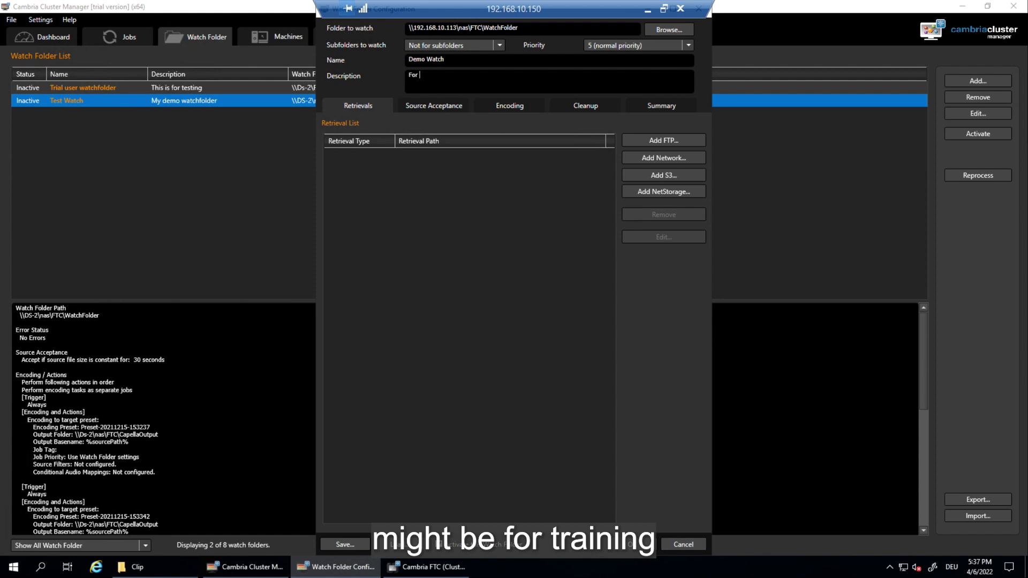
pyautogui.write('only')
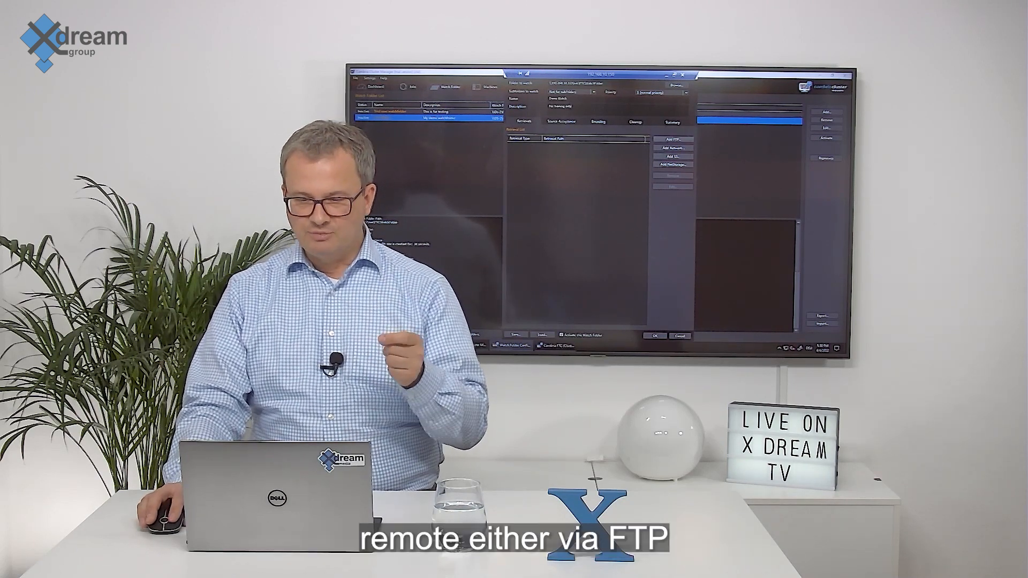
pyautogui.click(673, 139)
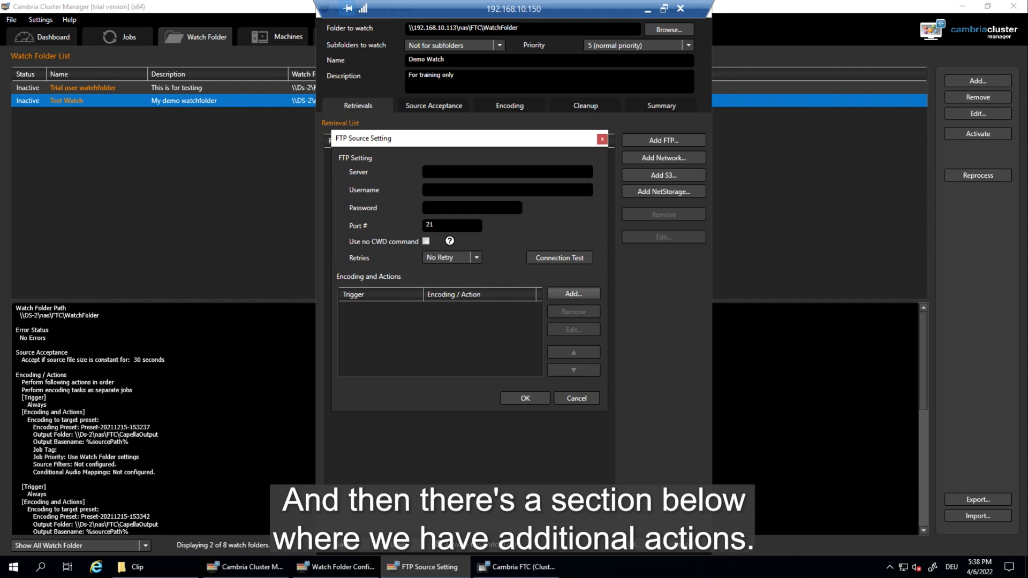
pyautogui.click(574, 294)
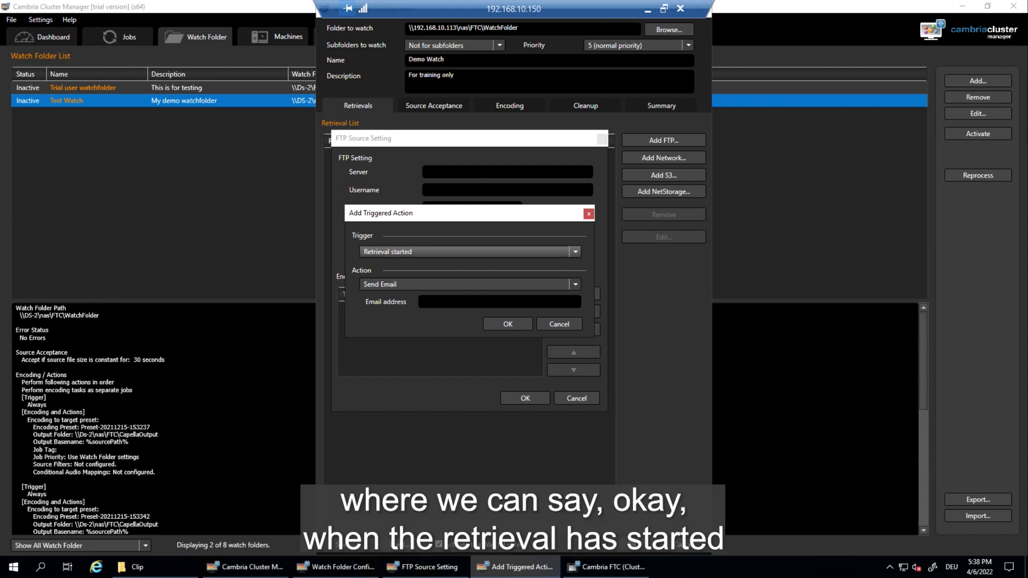
pyautogui.click(470, 252)
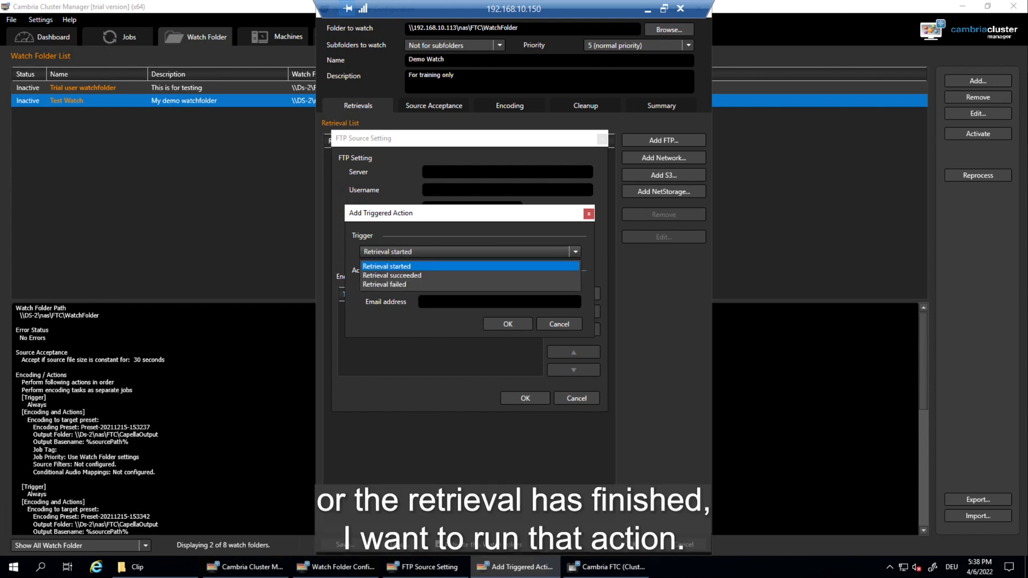
pyautogui.click(470, 252)
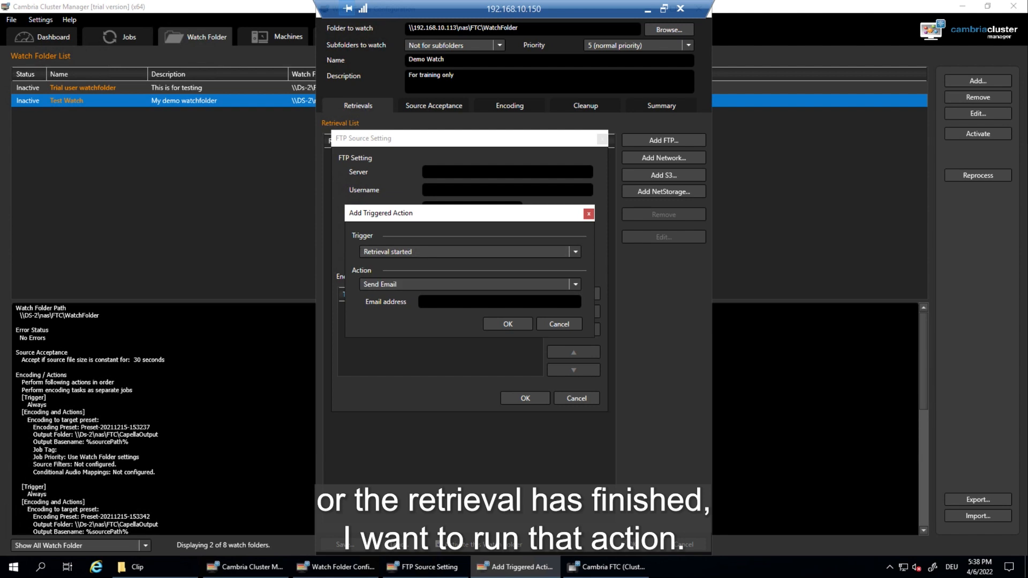
pyautogui.click(470, 252)
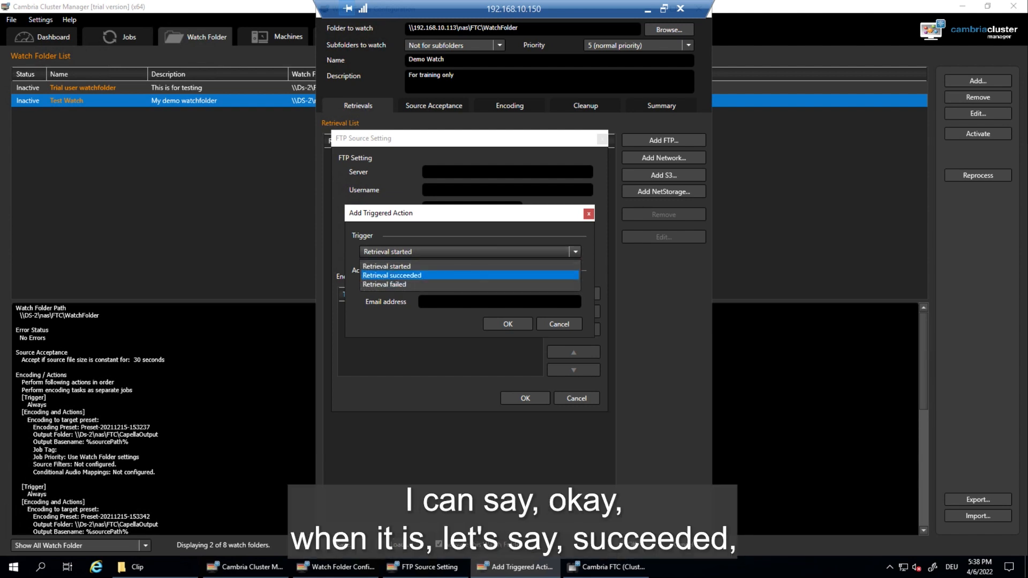
pyautogui.click(392, 275)
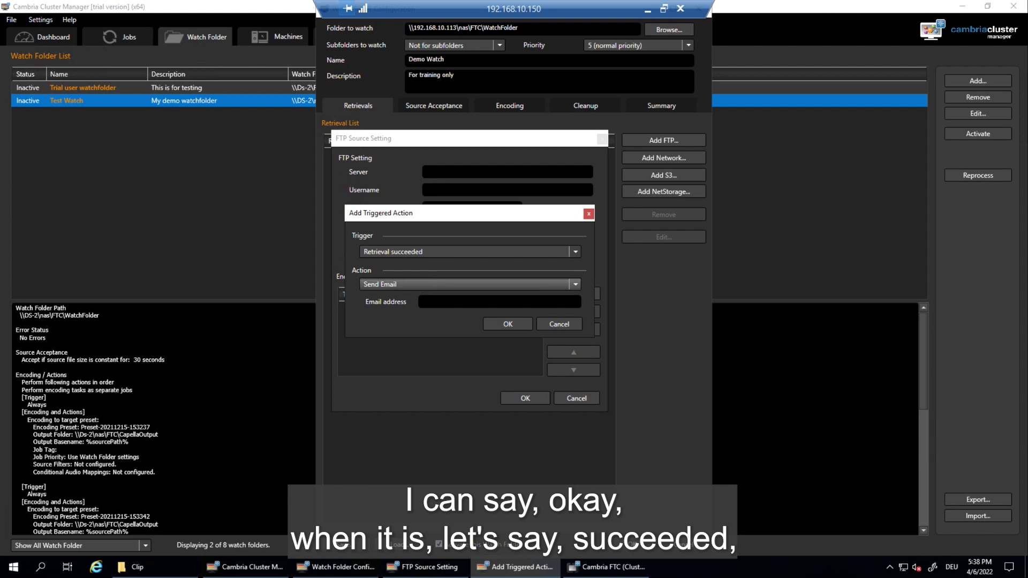
pyautogui.click(466, 284)
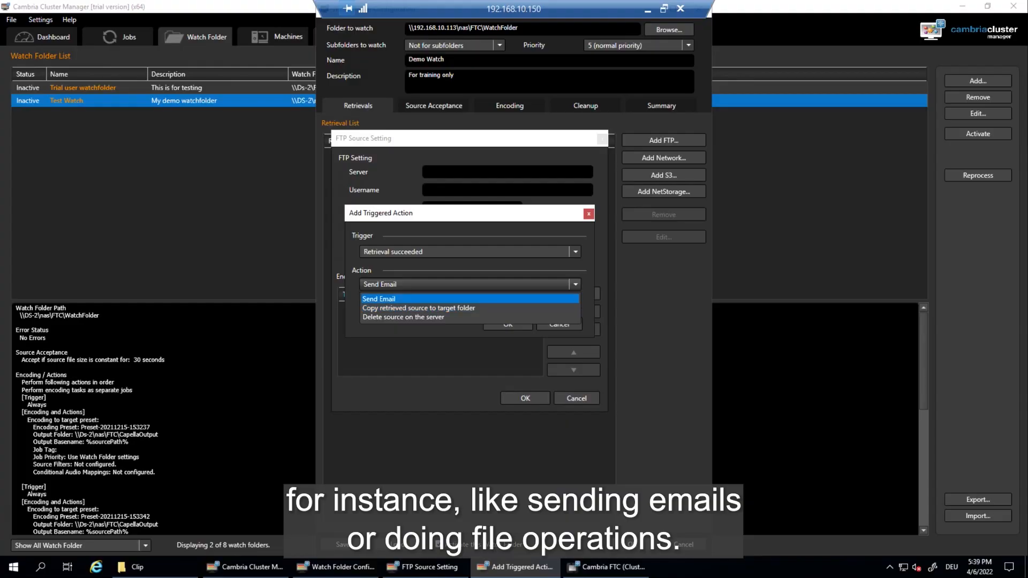
pyautogui.click(386, 296)
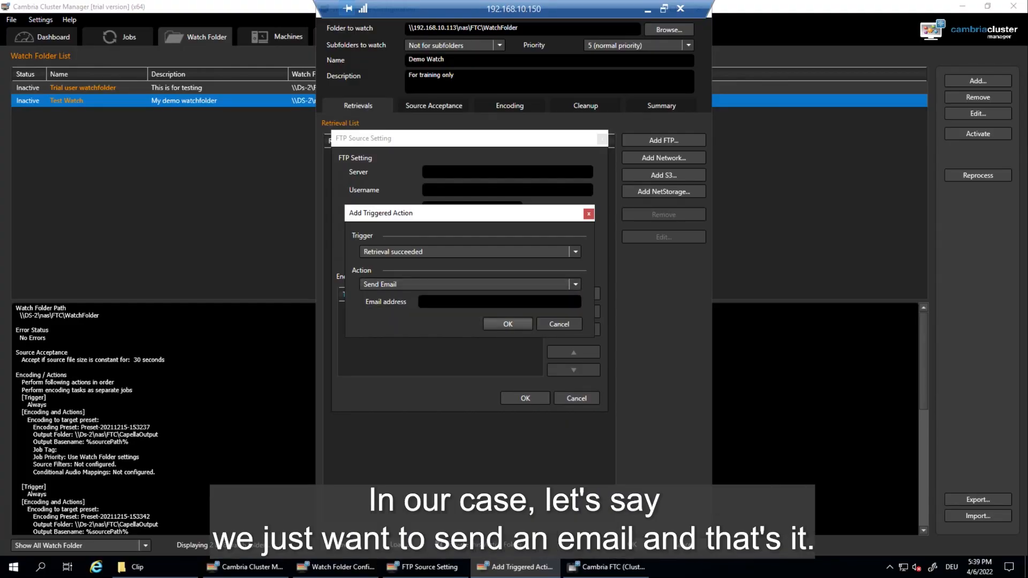
pyautogui.click(520, 323)
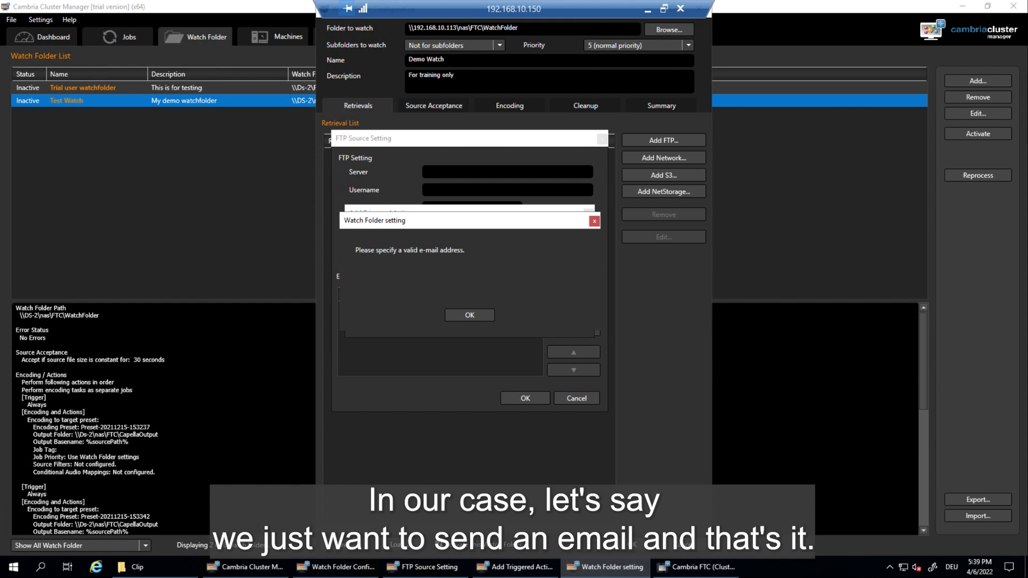
pyautogui.click(469, 315)
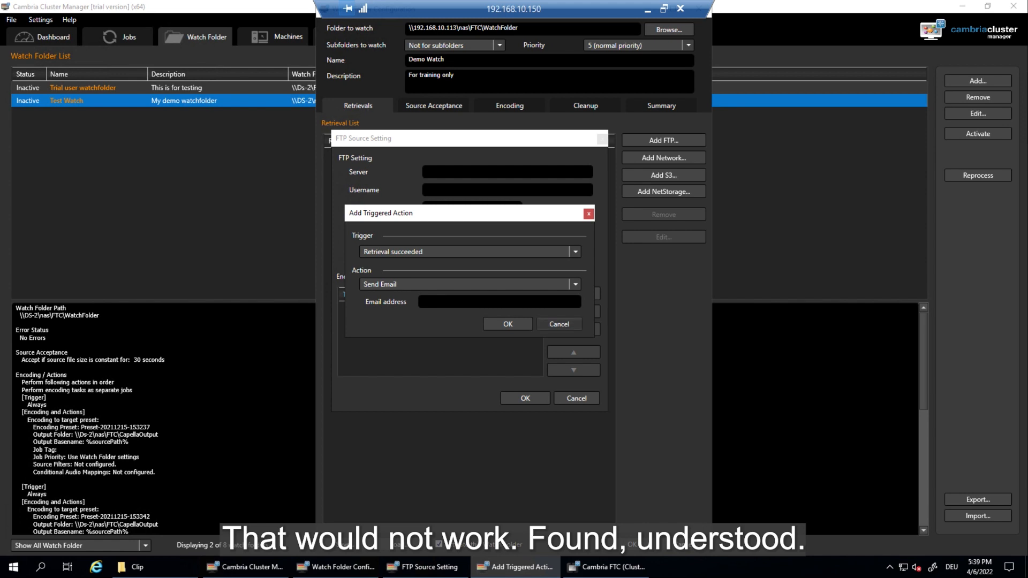
pyautogui.click(559, 324)
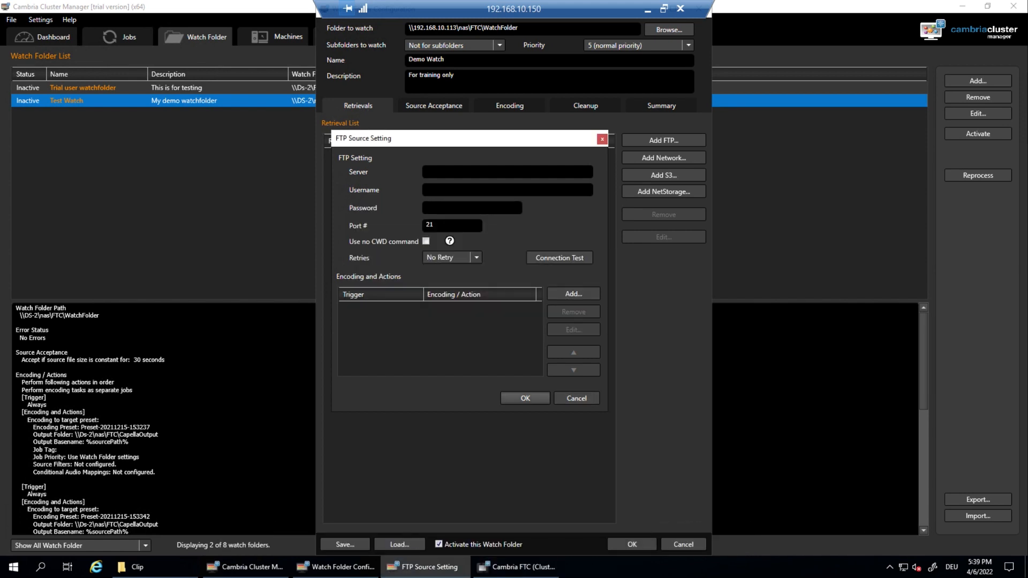
pyautogui.click(577, 398)
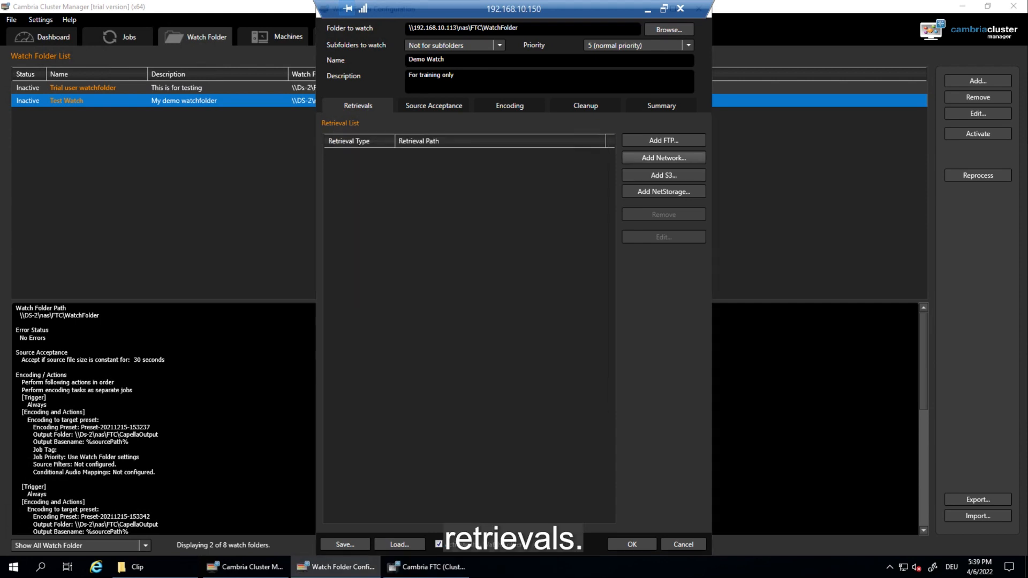
# Step: Dismiss the Network, S3 and NetStorage retrieval sources unchanged, then show Source Acceptance settings
pyautogui.click(664, 158)
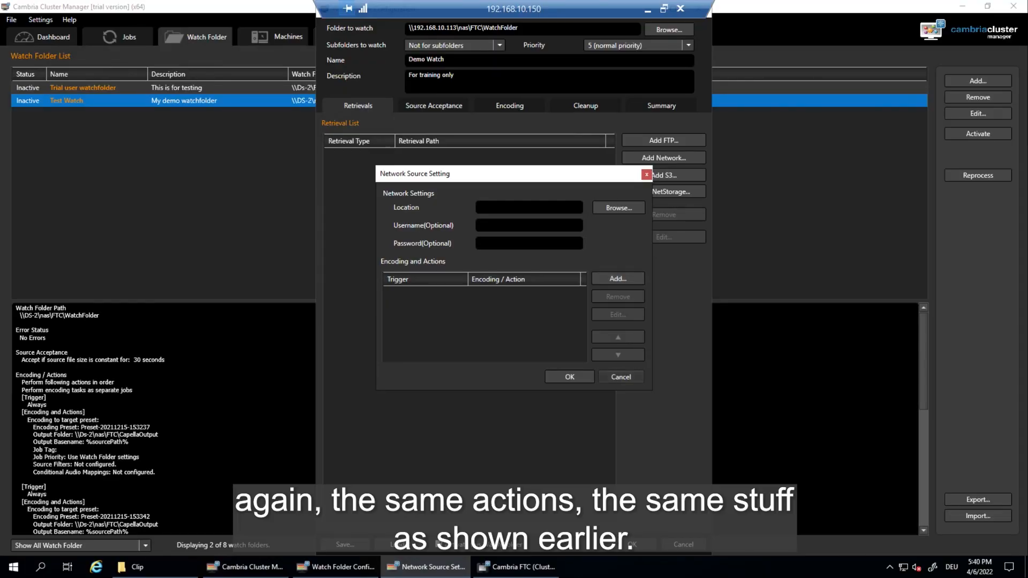
pyautogui.click(621, 377)
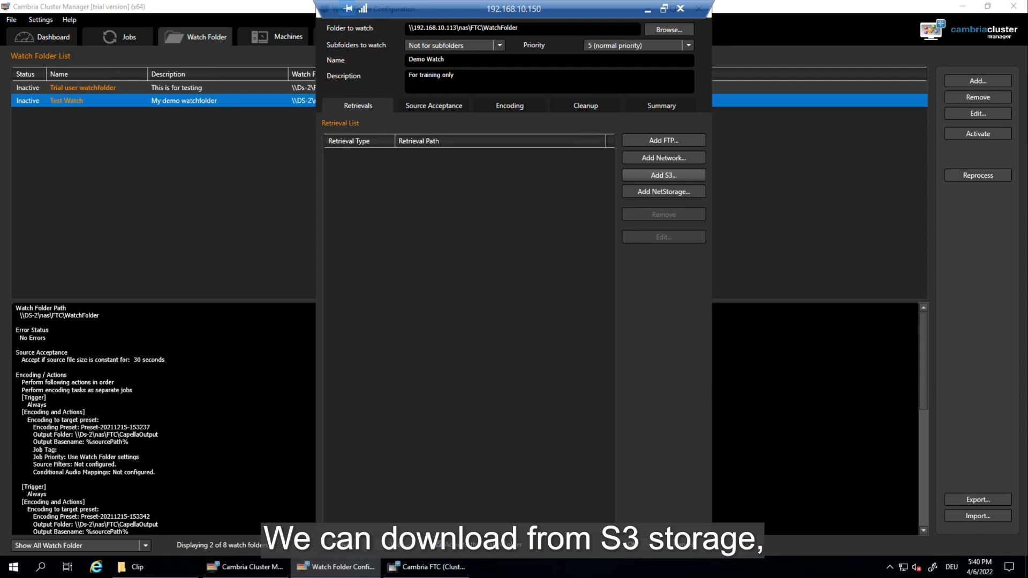
pyautogui.click(663, 175)
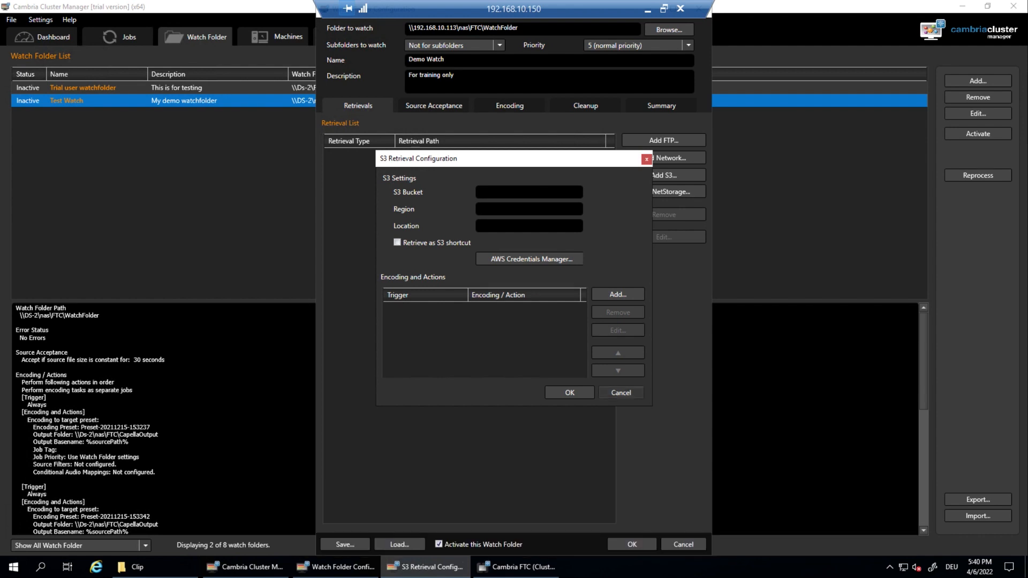
pyautogui.click(621, 392)
pyautogui.click(664, 191)
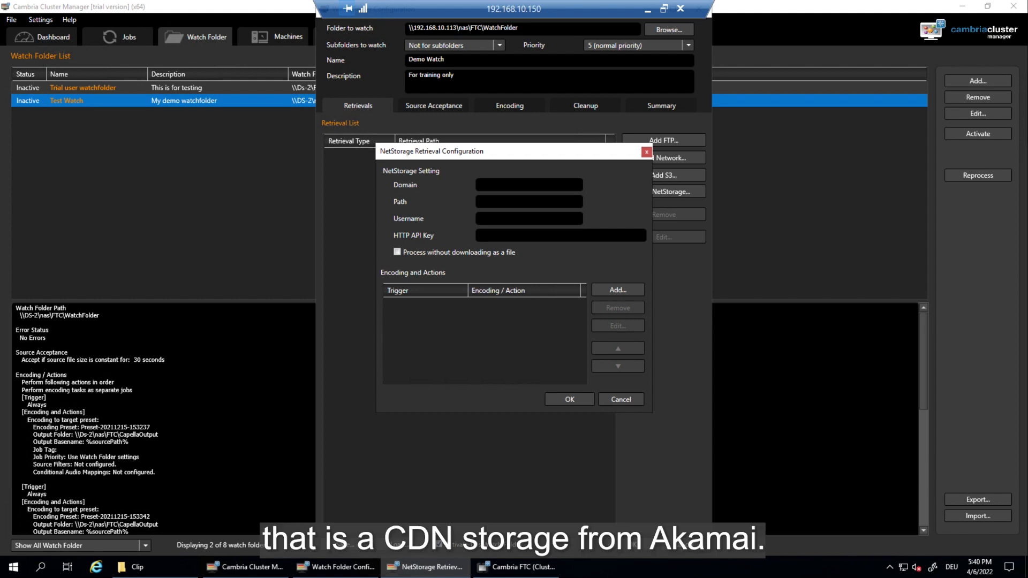
pyautogui.click(621, 400)
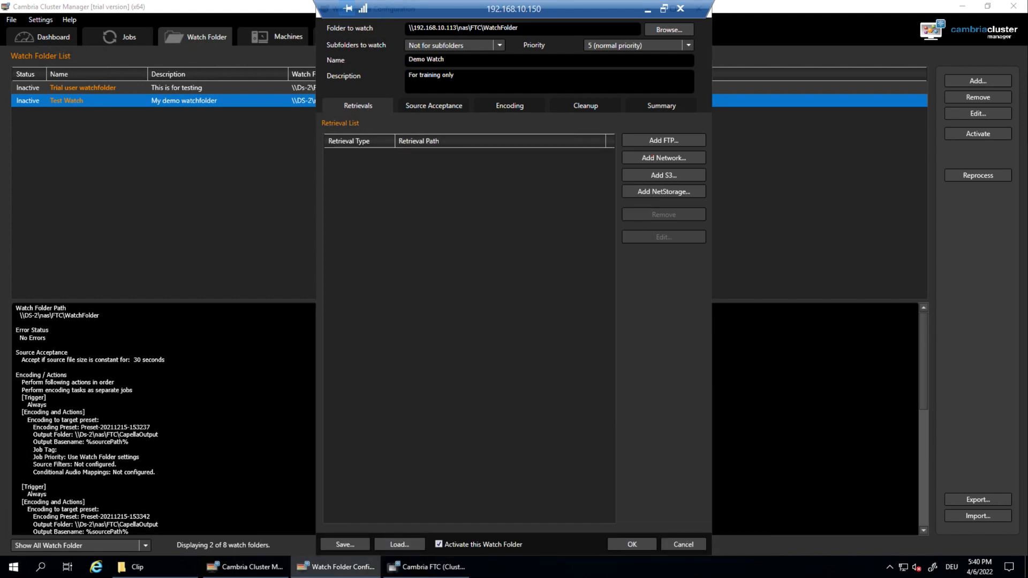
pyautogui.click(433, 106)
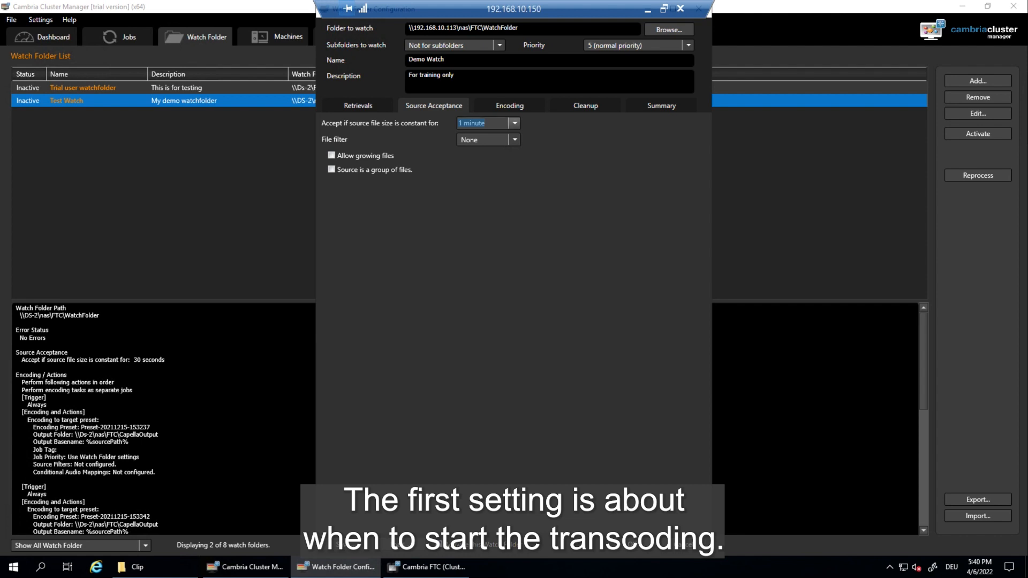
# Step: Set the file filter to accept only *.mp4 files and allow growing files
pyautogui.click(515, 123)
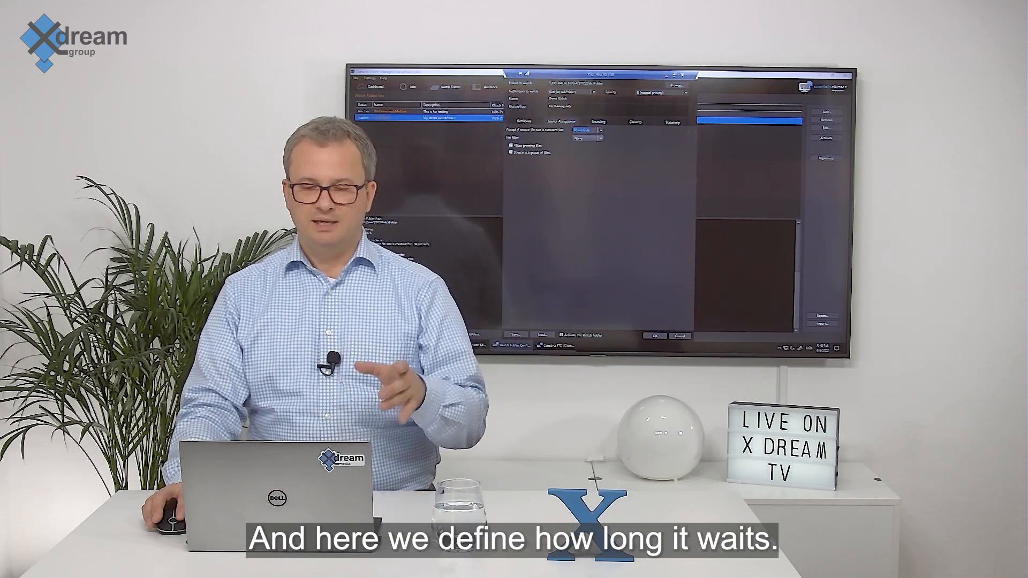
pyautogui.scroll(1, 586, 130)
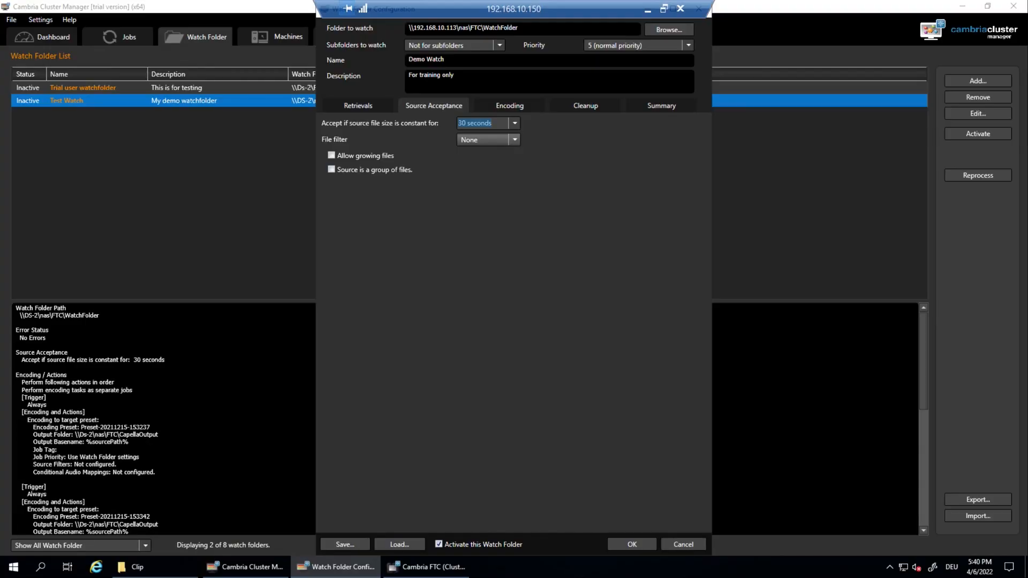
pyautogui.click(515, 140)
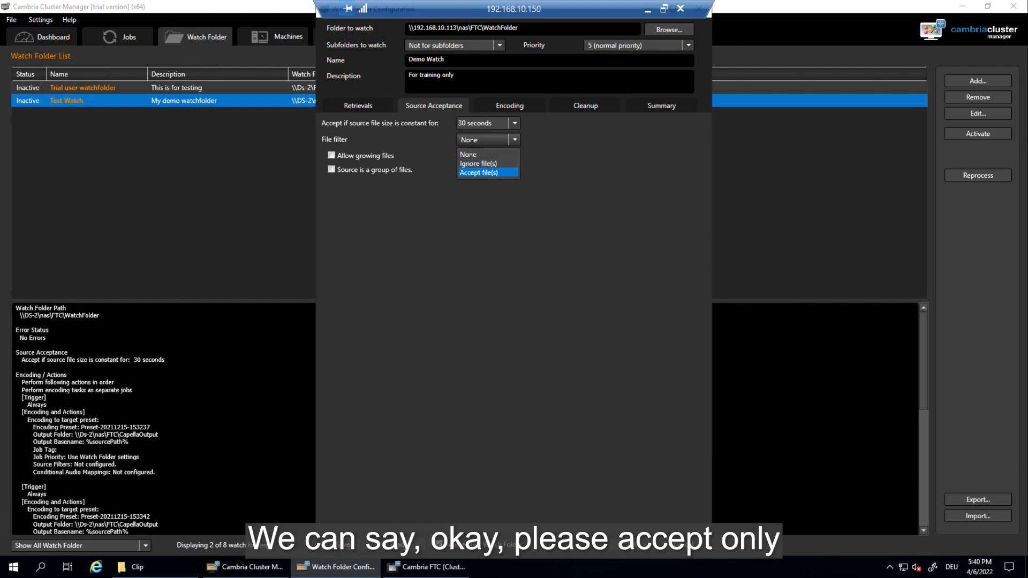
pyautogui.press('Return')
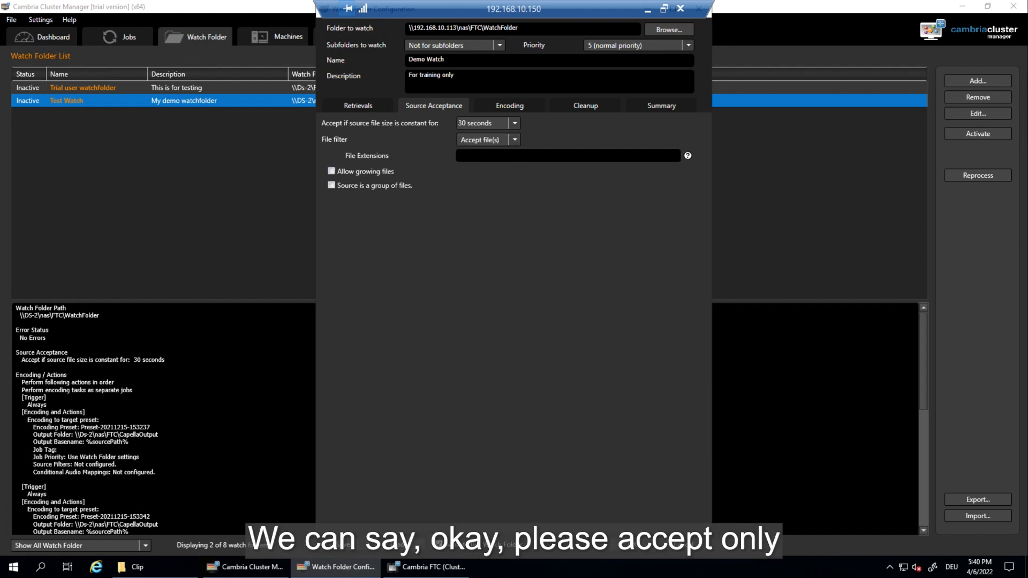
pyautogui.write('*.mp')
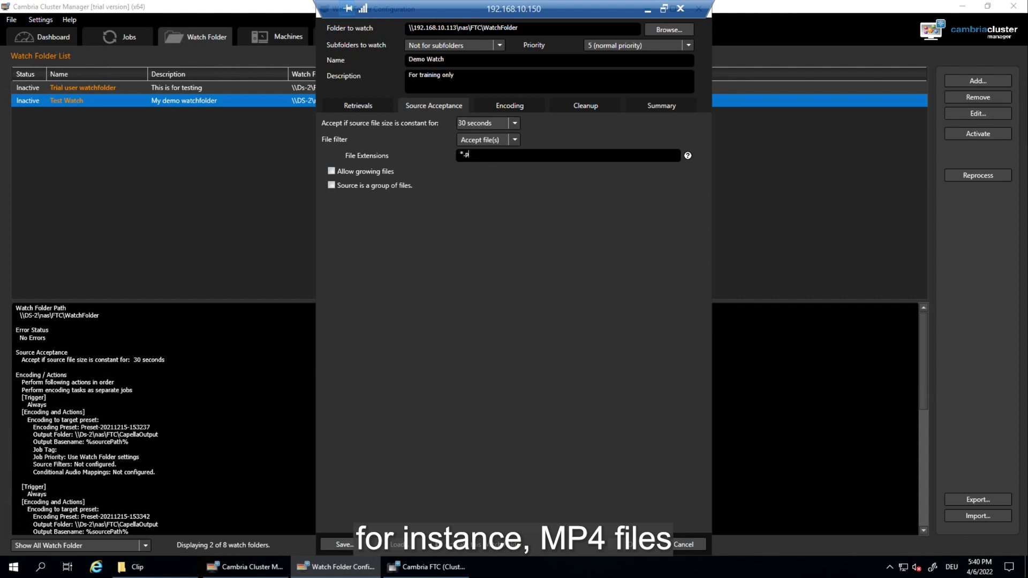
pyautogui.write('4')
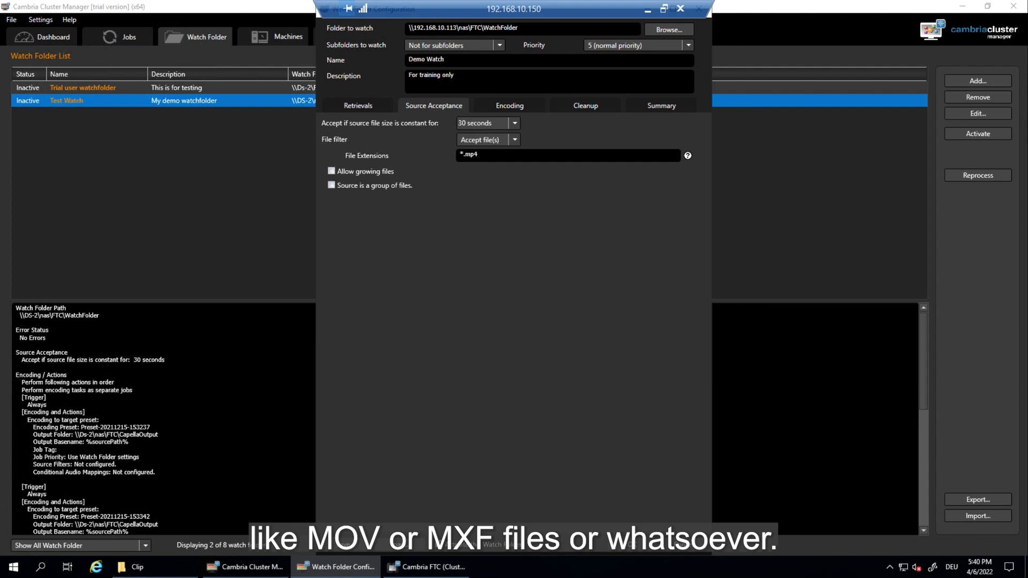
pyautogui.click(331, 171)
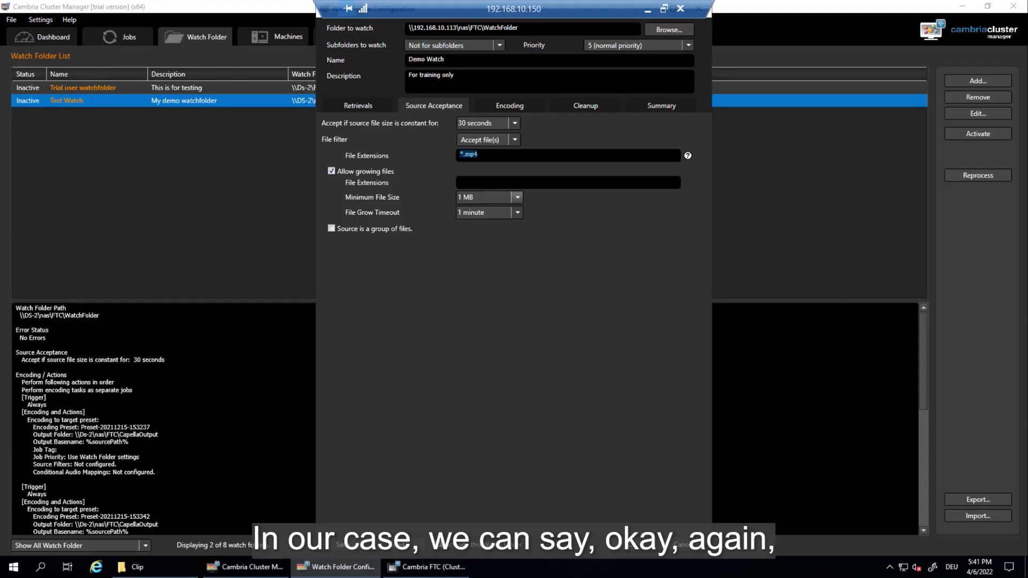
# Step: Limit growing files to *.mp4 and treat each source as a group of files
pyautogui.write('*.mp4')
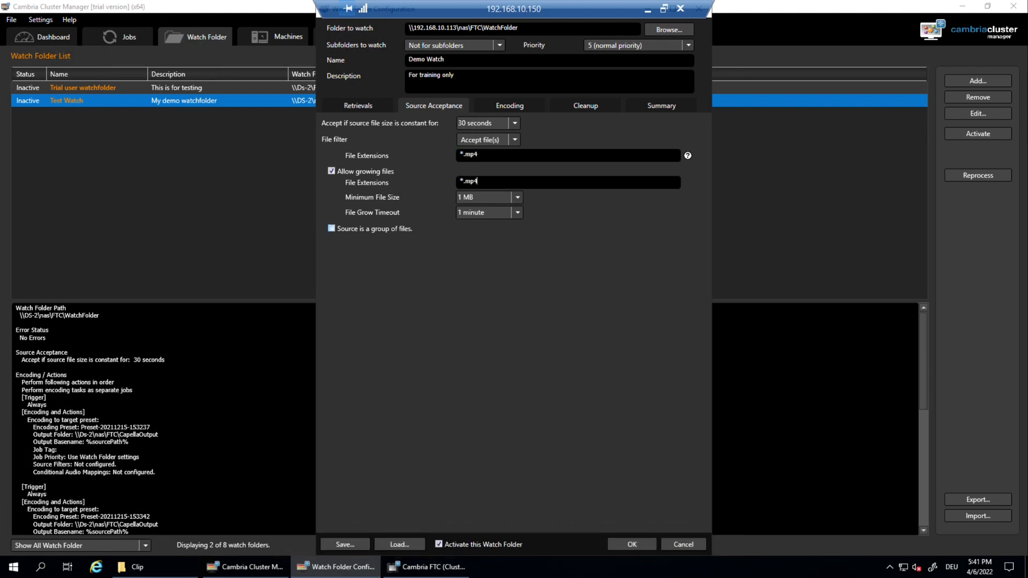
pyautogui.click(331, 228)
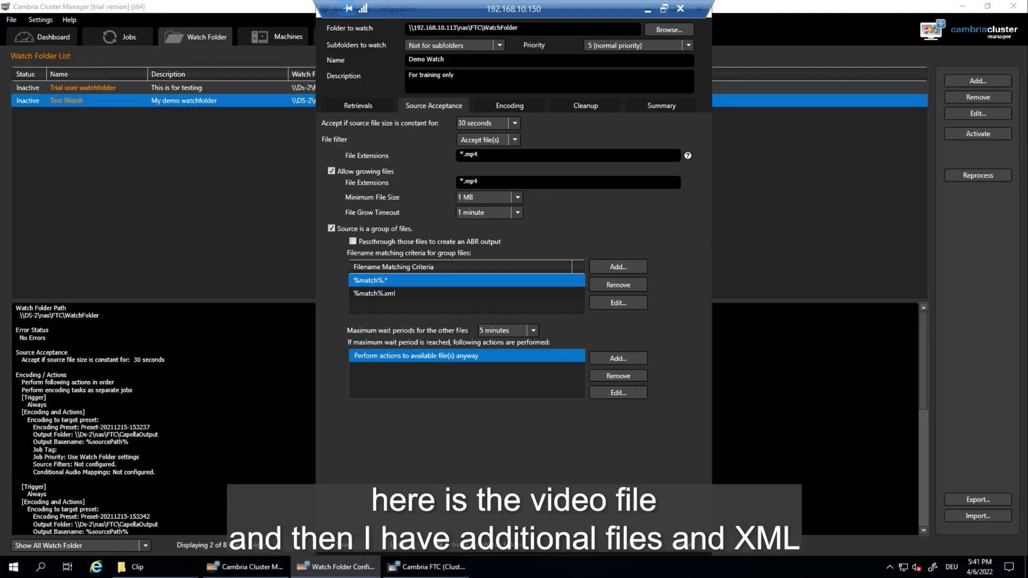
pyautogui.click(374, 293)
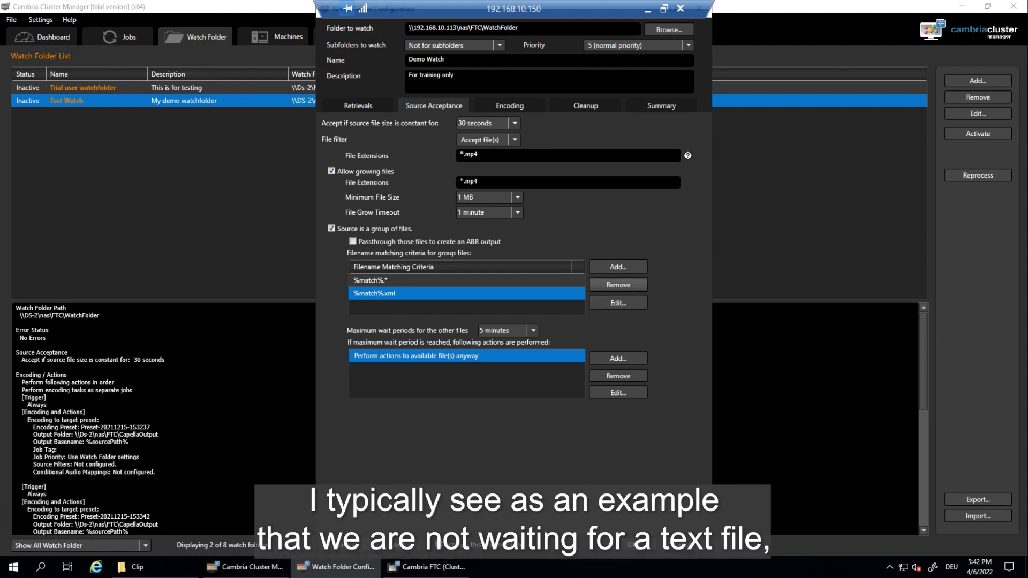
pyautogui.click(618, 303)
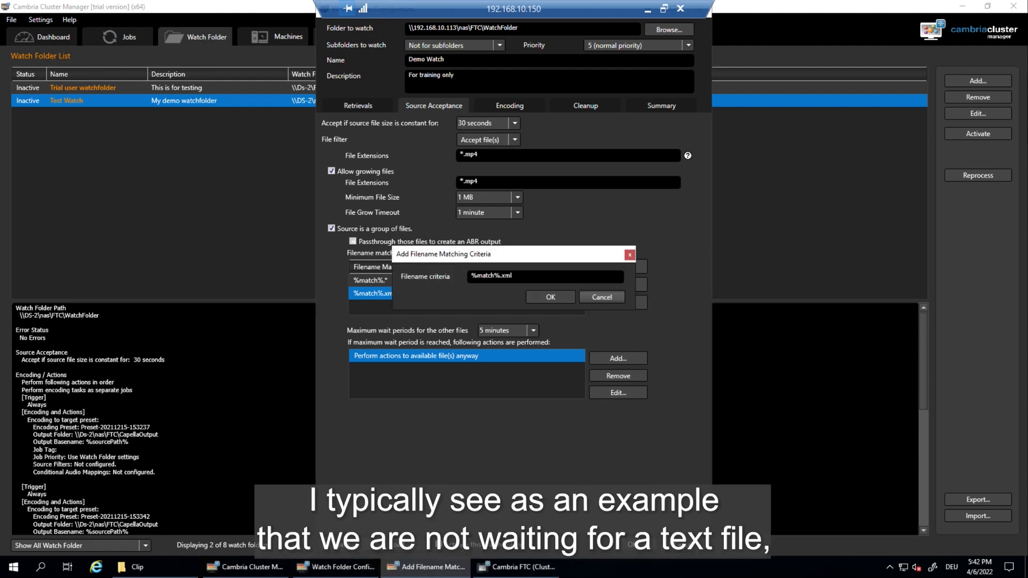
pyautogui.click(602, 298)
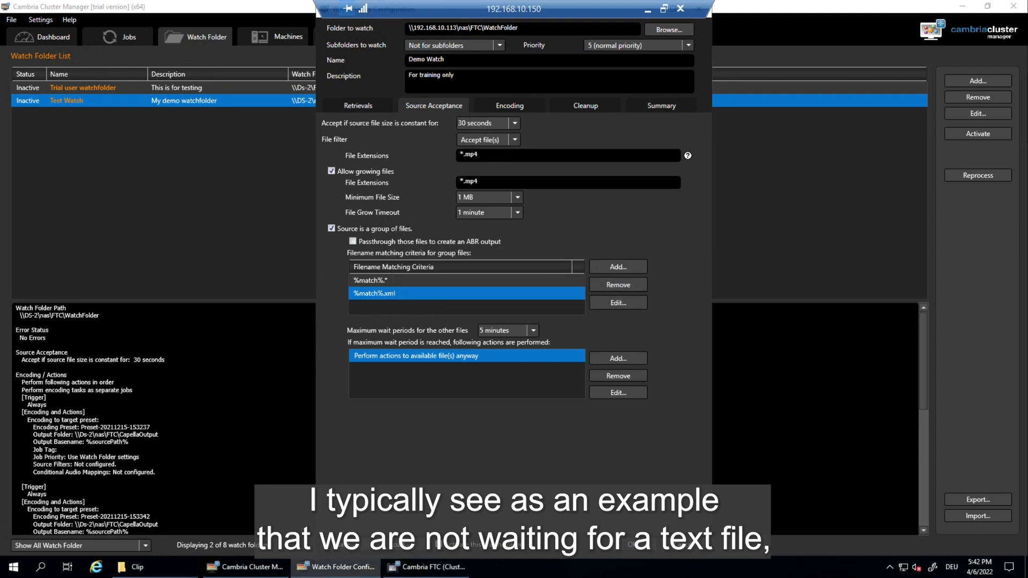
# Step: Change the %match%.xml group criterion to %match%_eng.srt
pyautogui.click(618, 303)
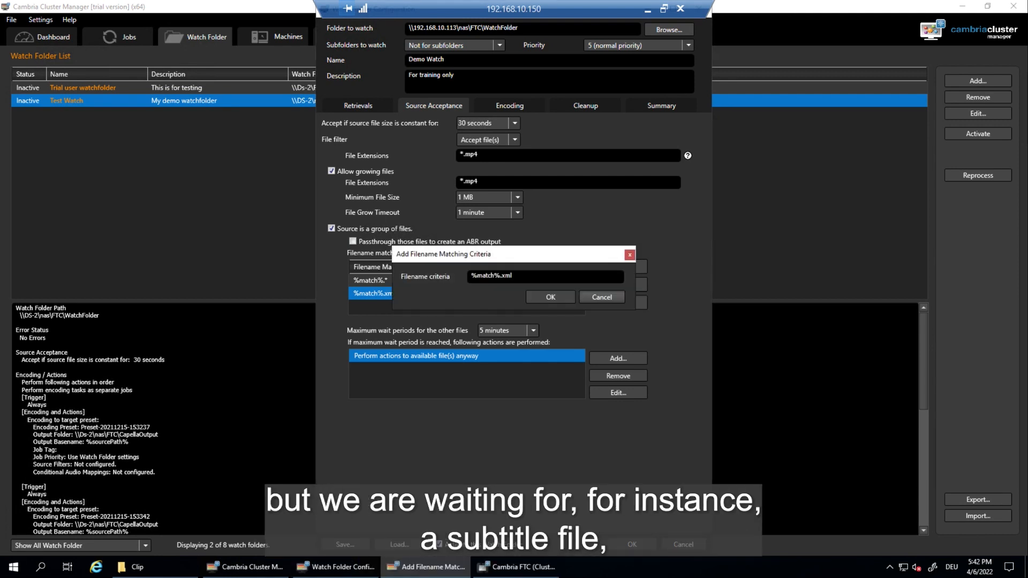
pyautogui.press('BackSpace')
pyautogui.press('BackSpace')
pyautogui.write('s')
pyautogui.press('BackSpace')
pyautogui.press('BackSpace')
pyautogui.write('srt')
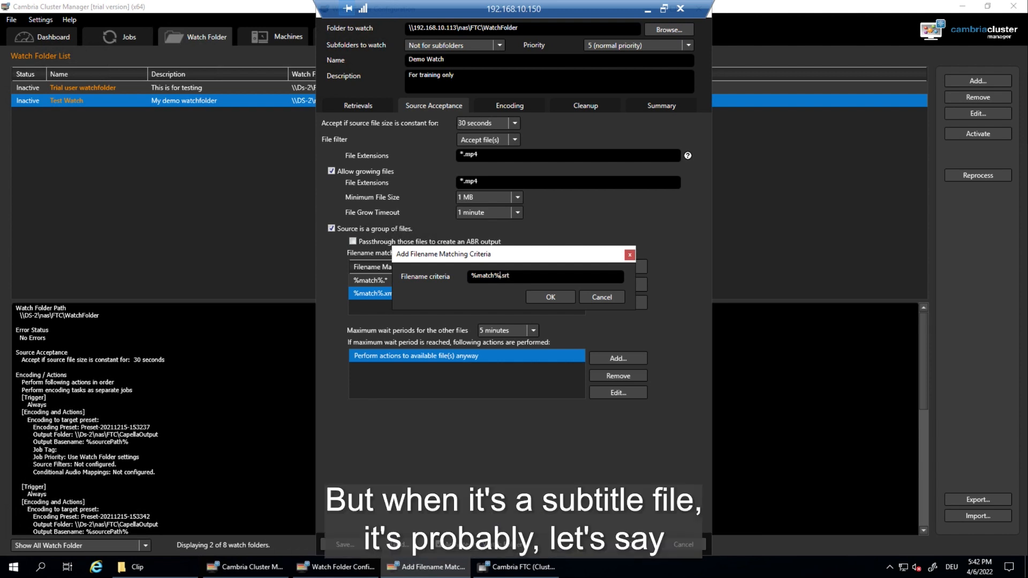
pyautogui.click(502, 275)
pyautogui.write('_eng')
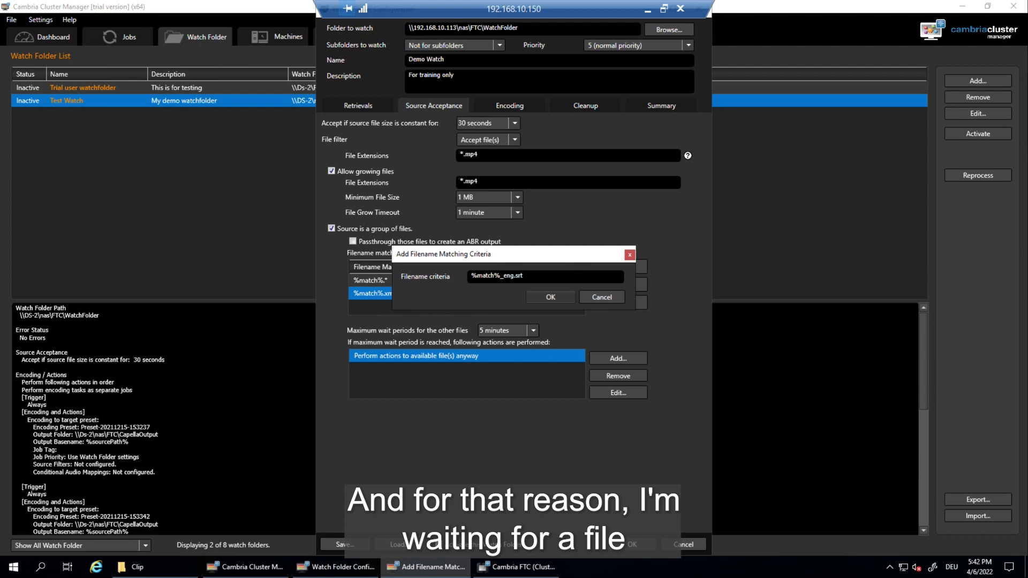
pyautogui.press('Return')
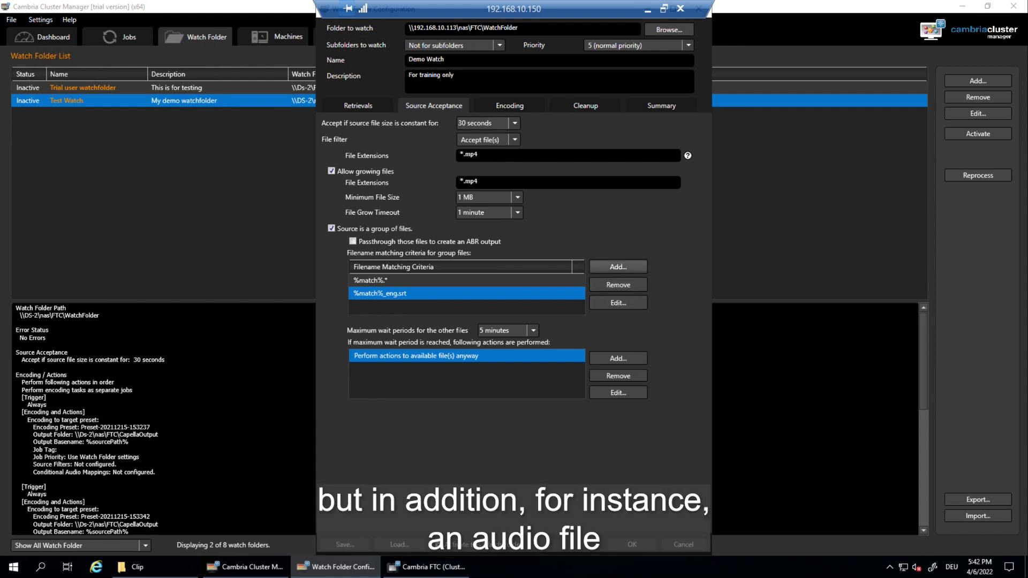
# Step: Add a %match%_fra.wav companion-file matching criterion
pyautogui.click(619, 266)
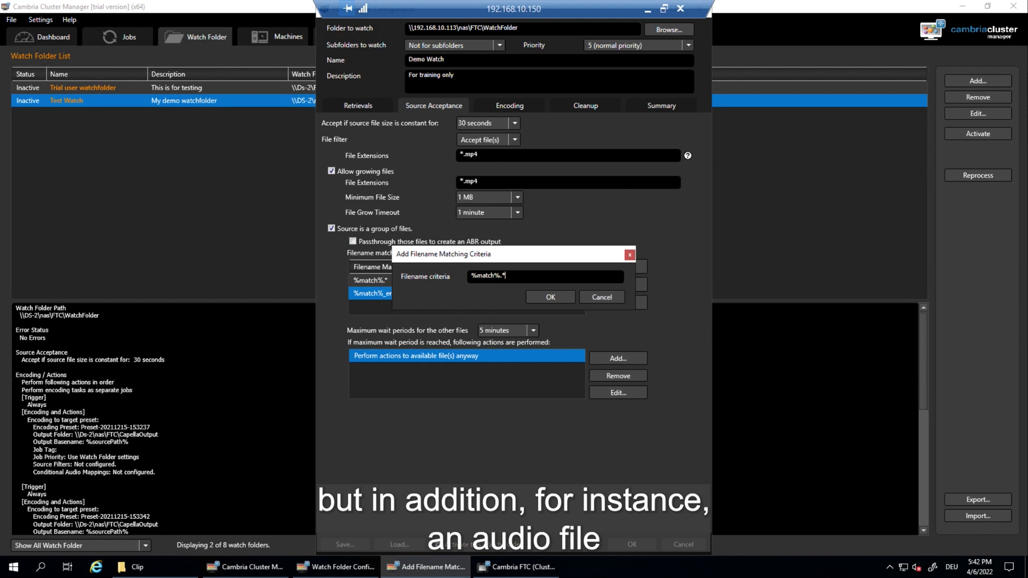
pyautogui.press('BackSpace')
pyautogui.write('wav')
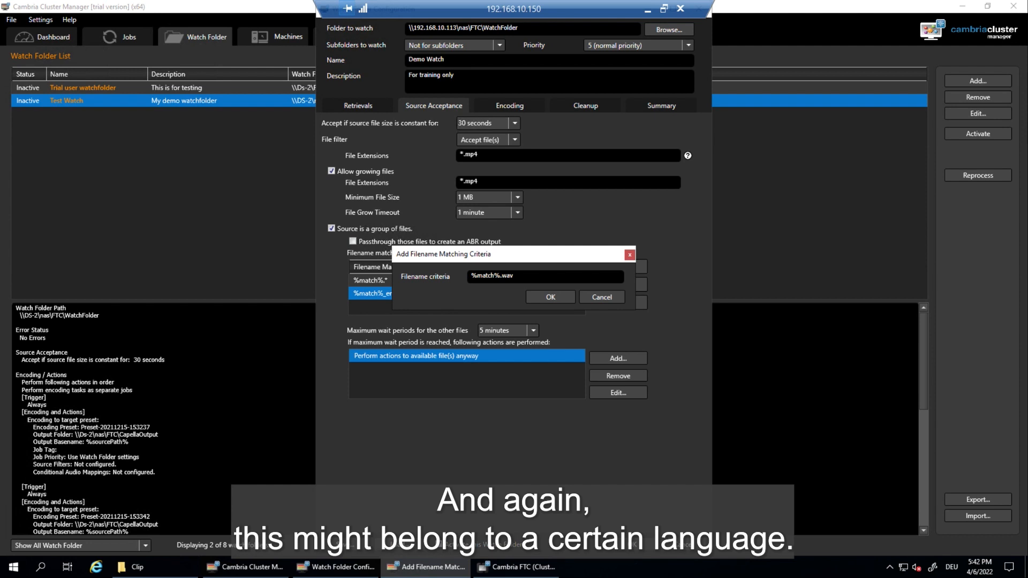
pyautogui.write('_fra')
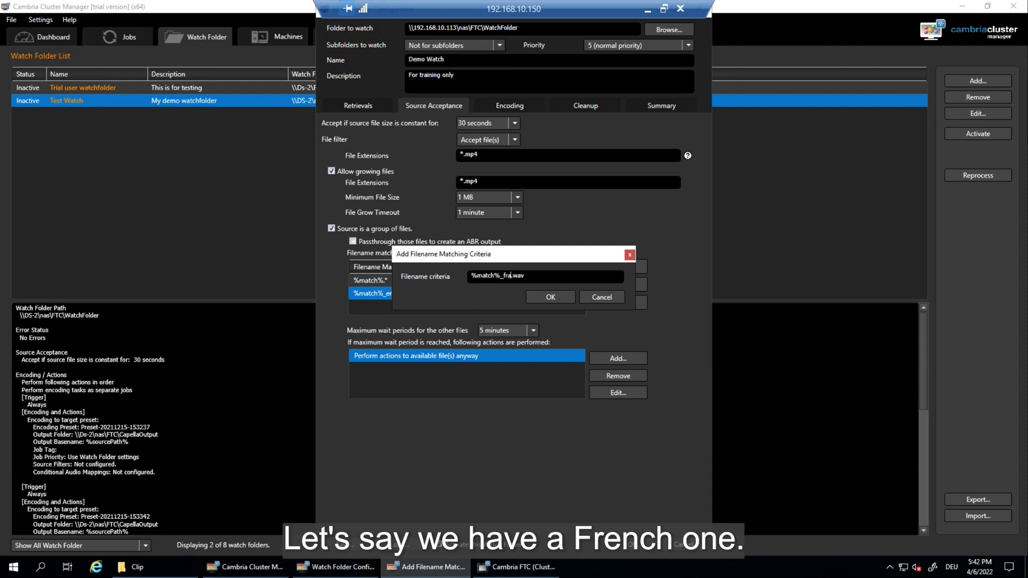
pyautogui.click(550, 297)
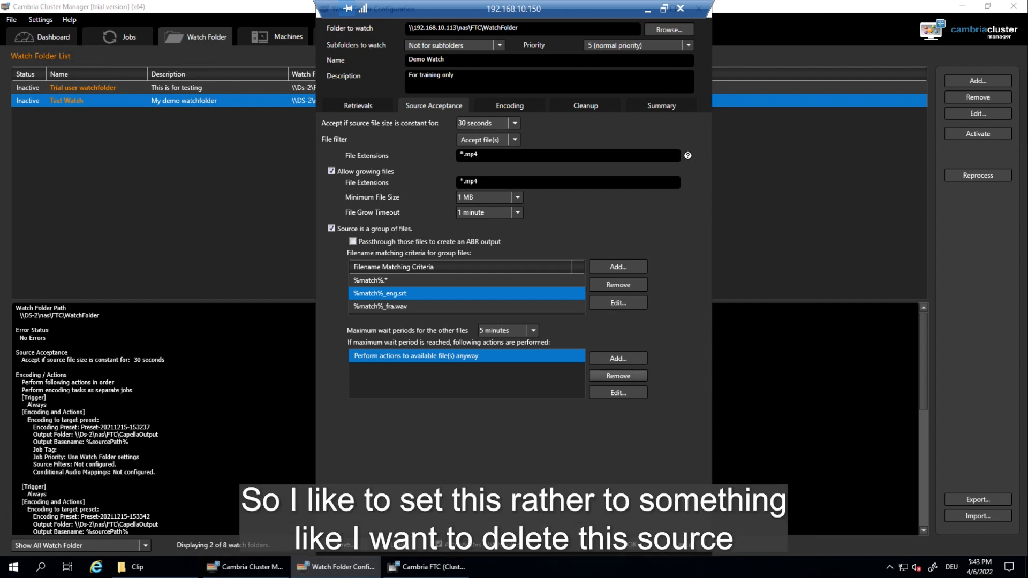
# Step: Set the wait-period timeout action to Delete source for all available group files
pyautogui.click(617, 392)
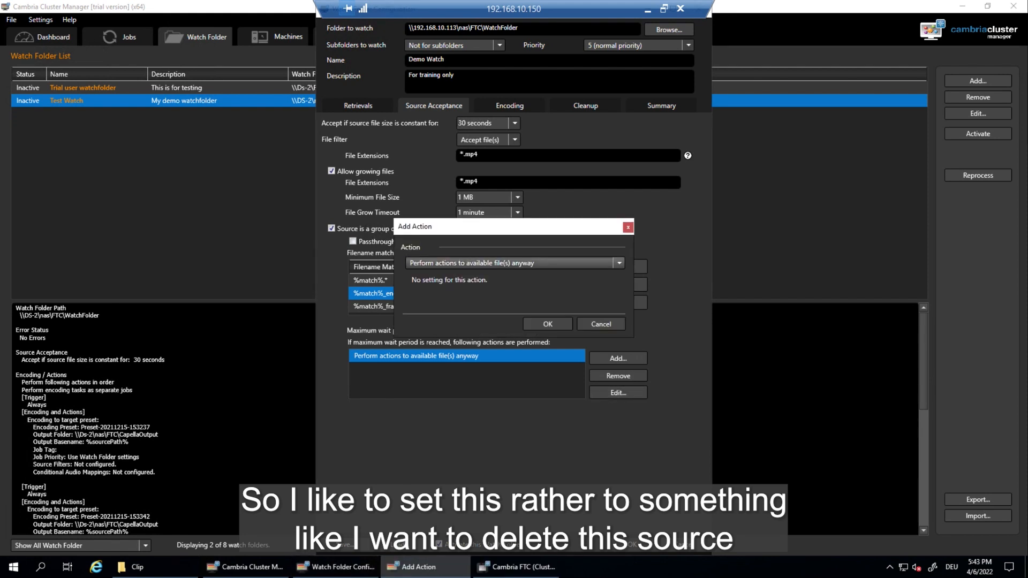
pyautogui.click(515, 263)
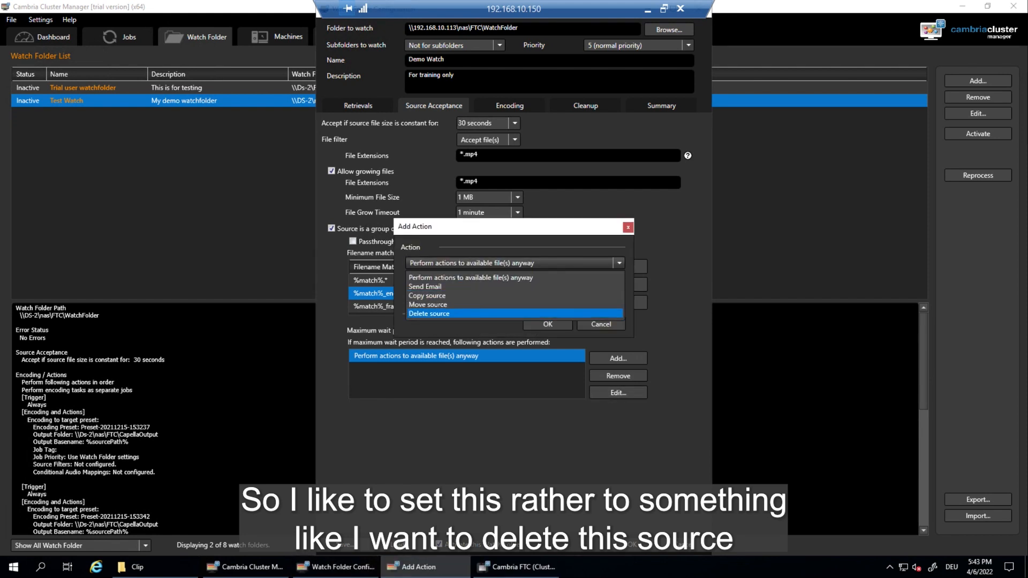
pyautogui.click(429, 313)
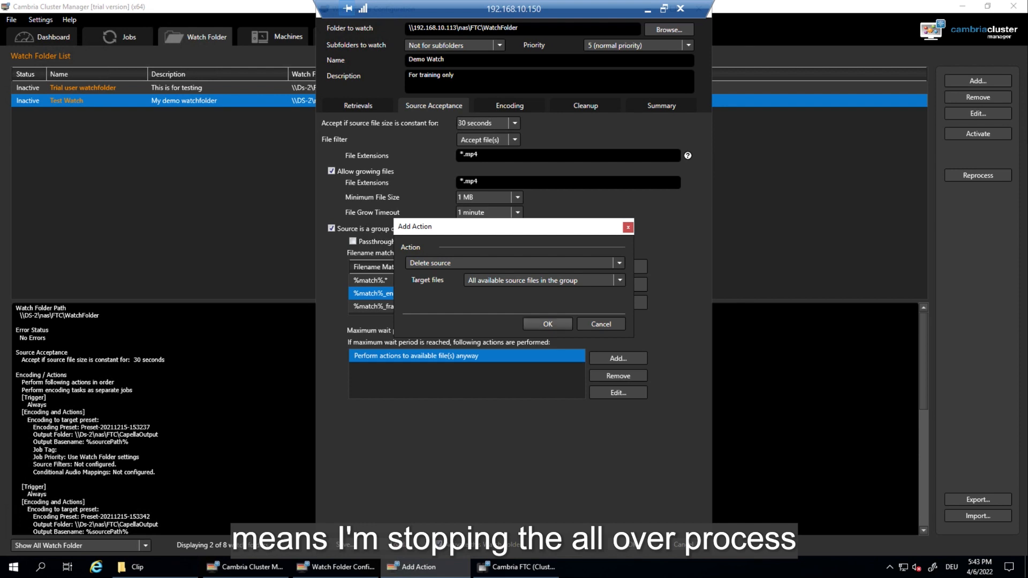
pyautogui.click(548, 324)
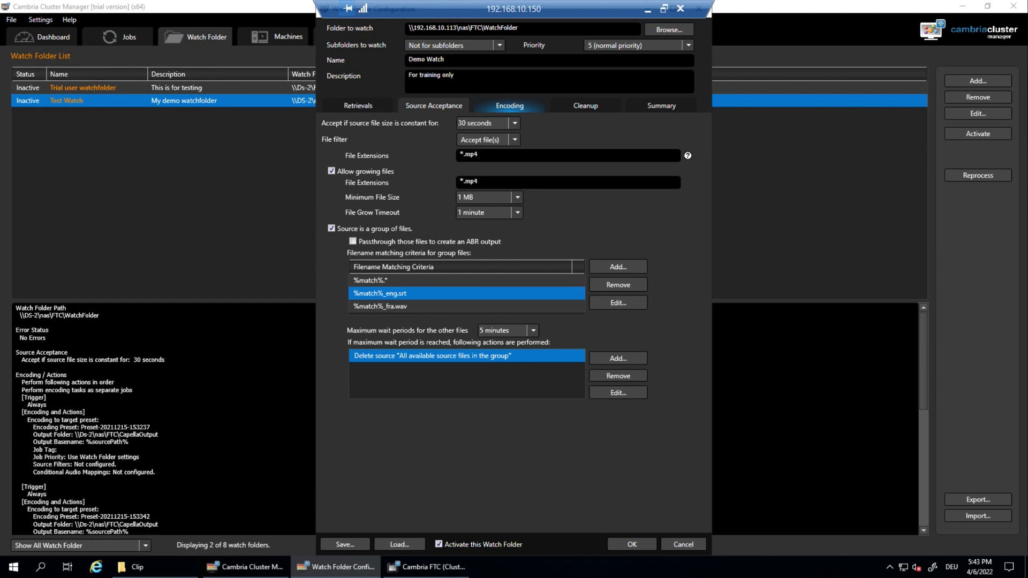
# Step: Show the Encoding settings and close the Add Encoding Preset Editor without adding anything
pyautogui.click(510, 106)
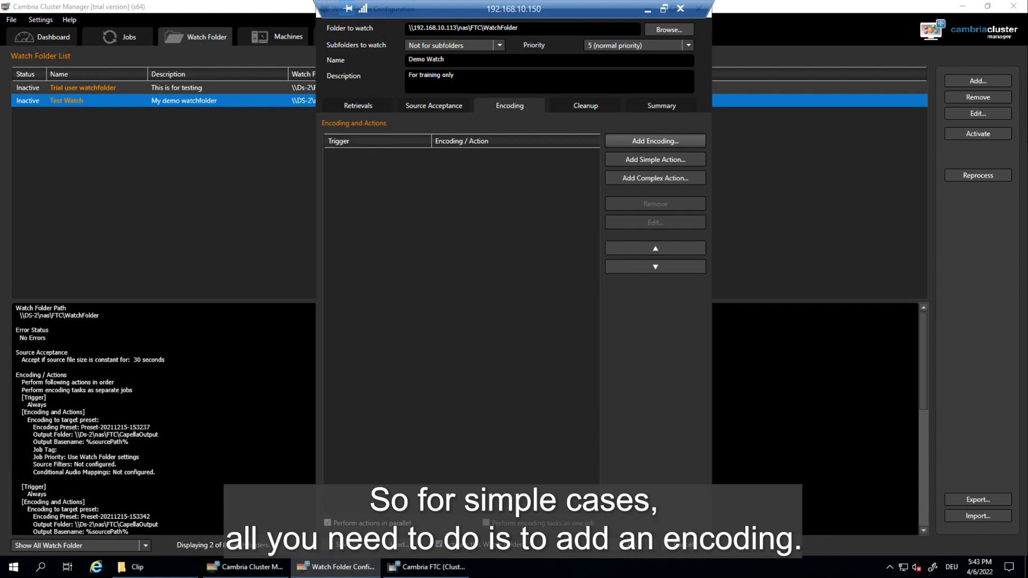
pyautogui.click(655, 142)
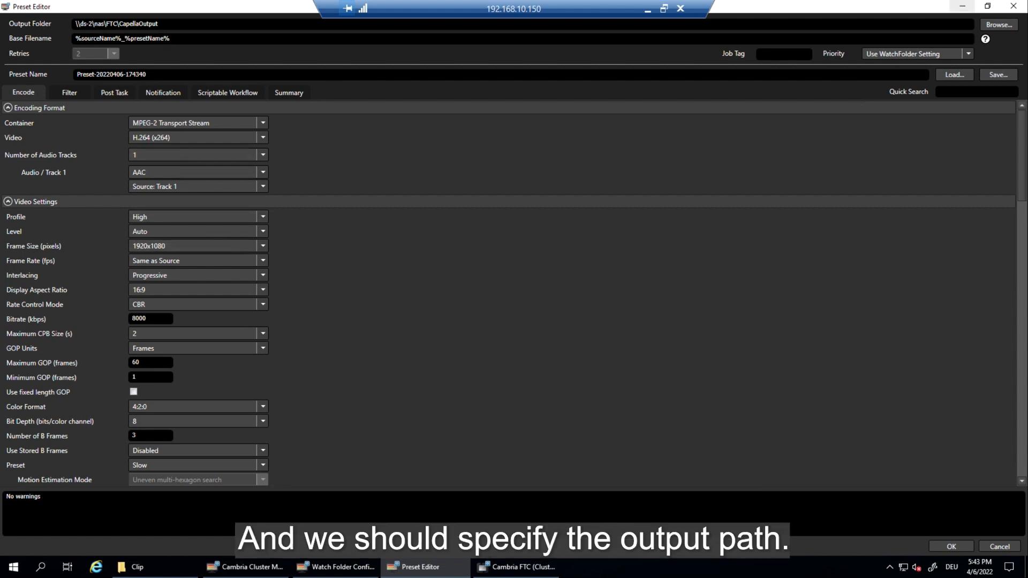
pyautogui.click(1013, 7)
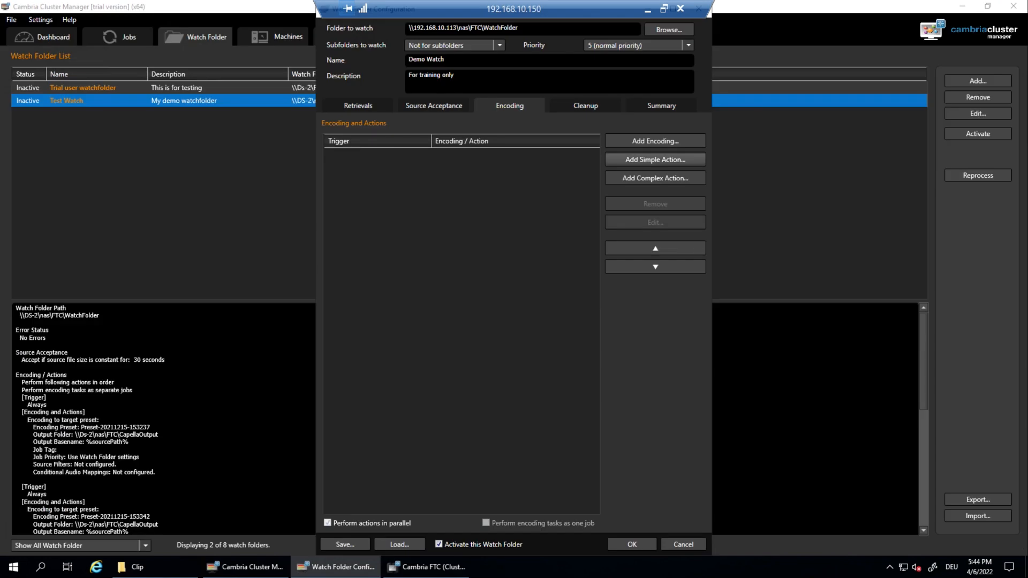
# Step: Add a simple action triggered by the %match%.* group file, encoding to target preset
pyautogui.click(656, 159)
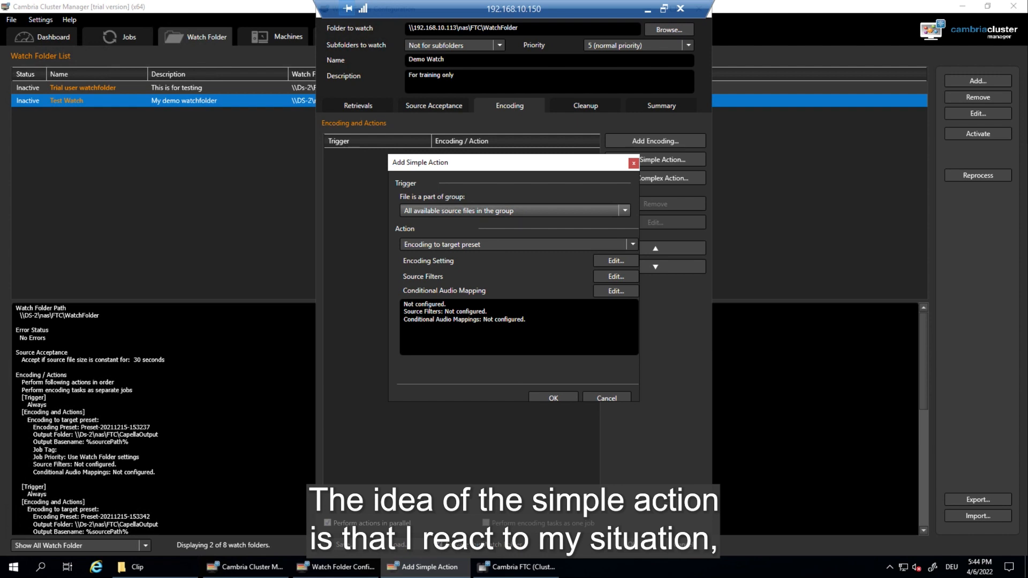
pyautogui.click(624, 211)
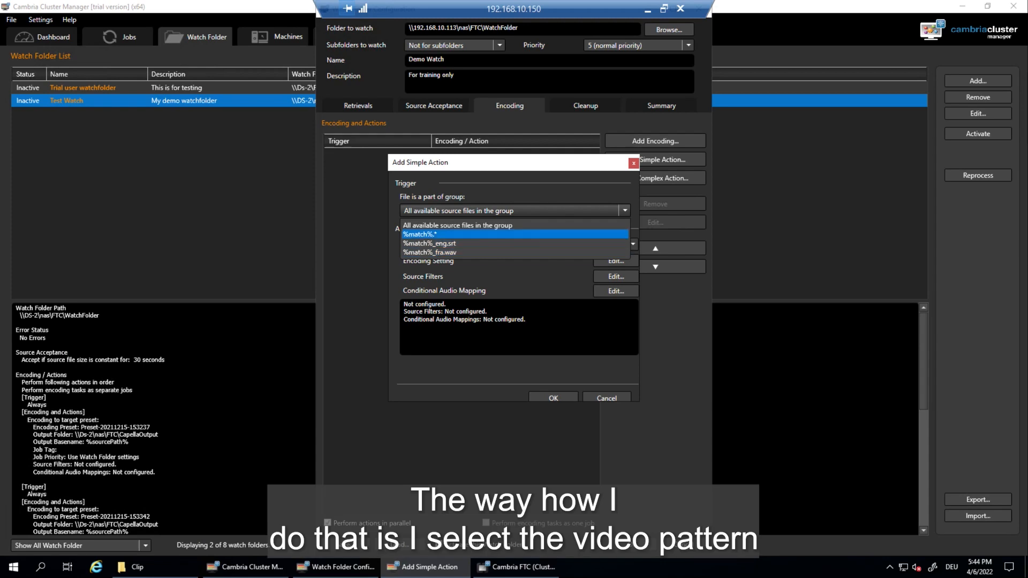
pyautogui.click(450, 234)
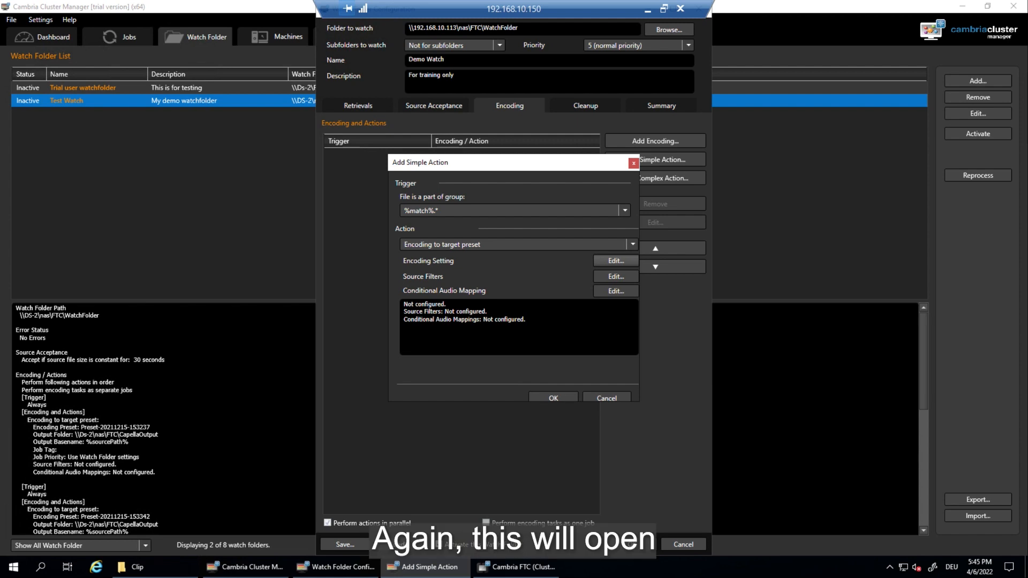
# Step: Give the encoding preset 2 audio tracks, with audio track 2 from Source: Track 2
pyautogui.click(616, 261)
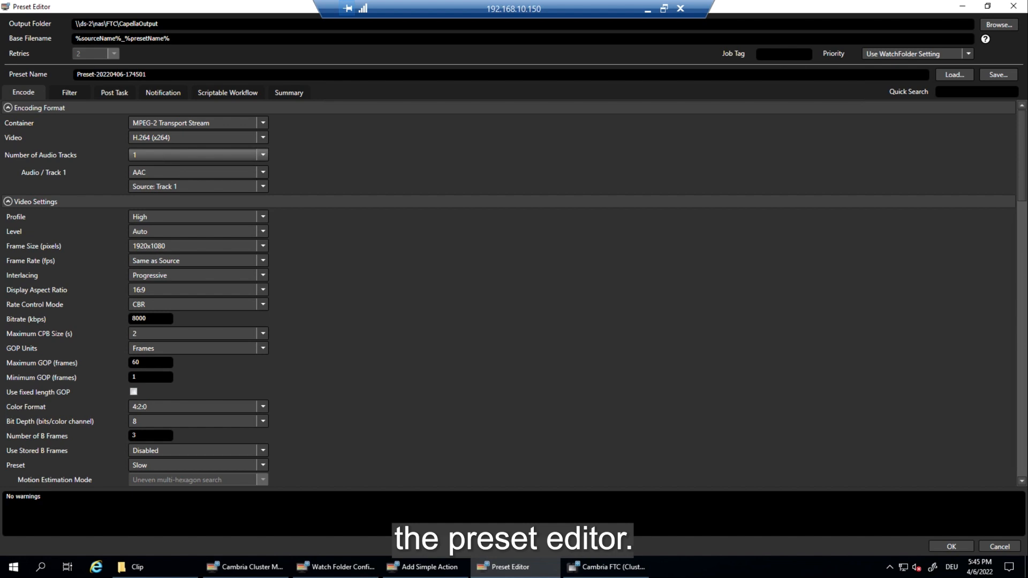
pyautogui.click(193, 155)
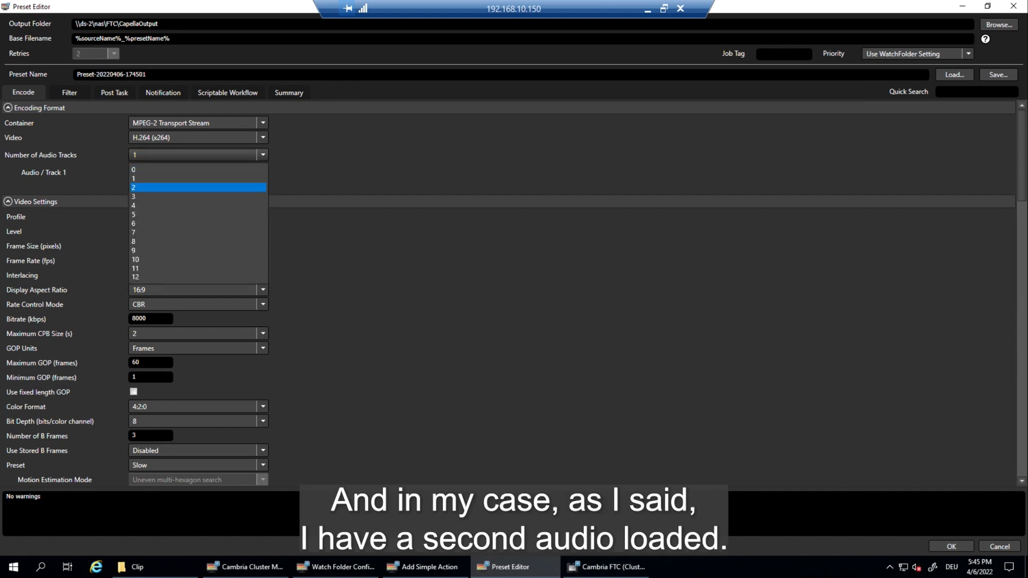
pyautogui.click(197, 188)
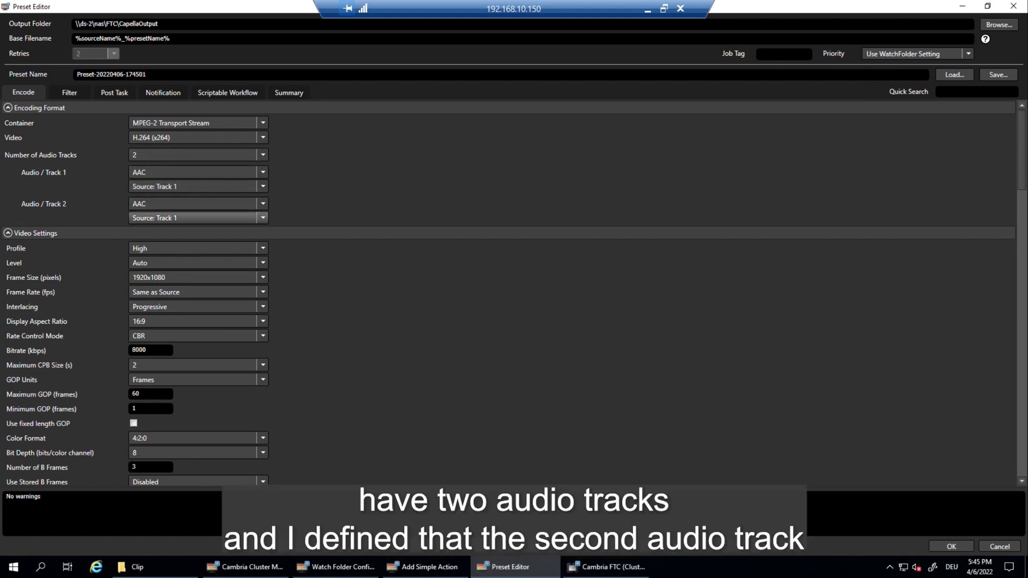
pyautogui.click(193, 217)
pyautogui.click(187, 242)
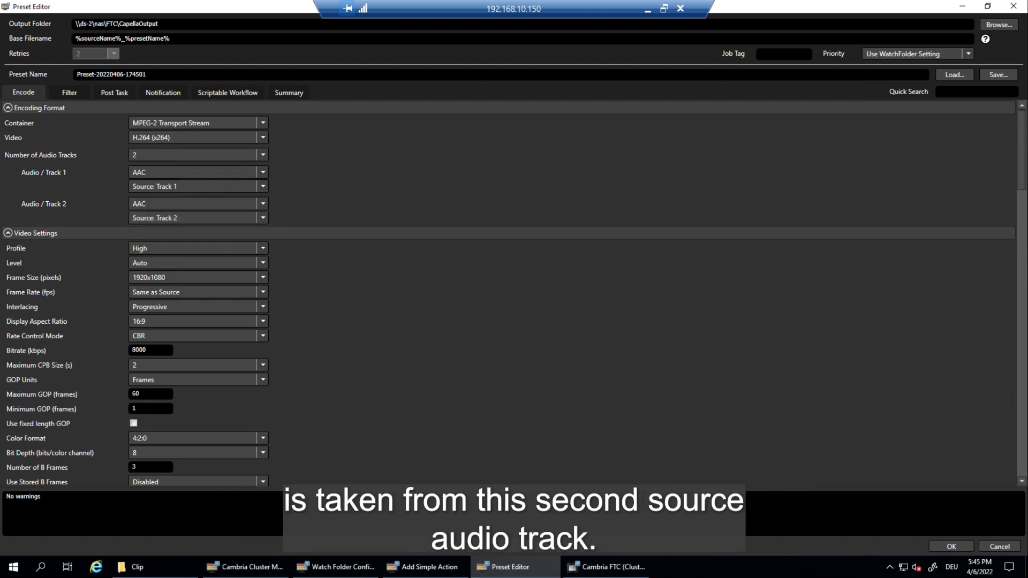
pyautogui.scroll(-9, 508, 293)
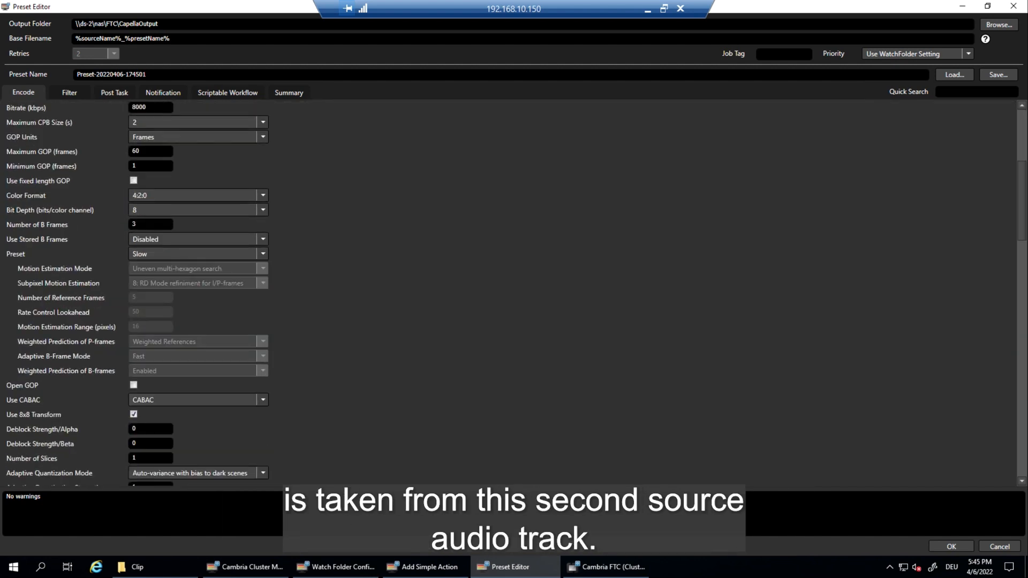
pyautogui.scroll(-18, 508, 293)
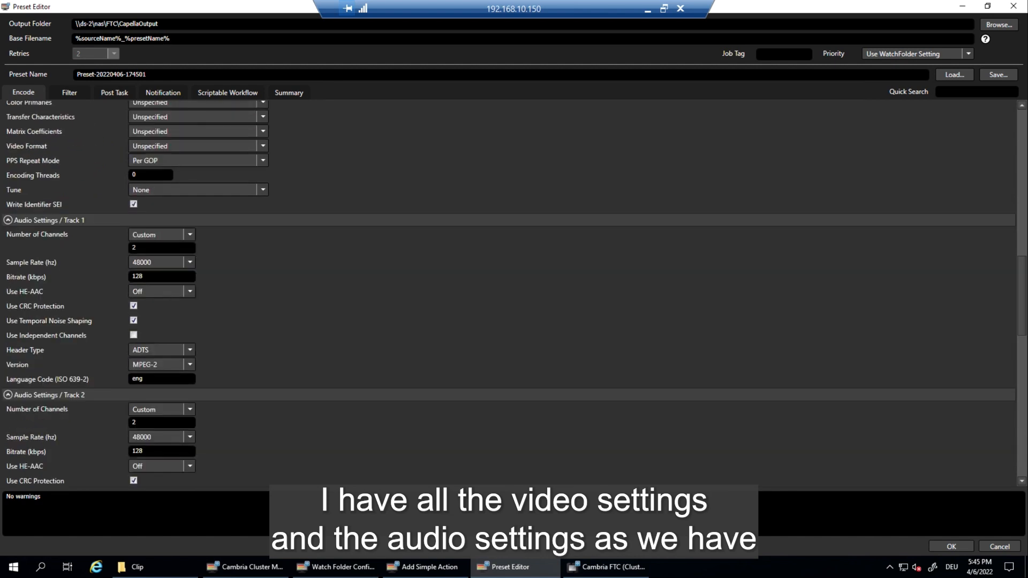
pyautogui.scroll(-9, 509, 293)
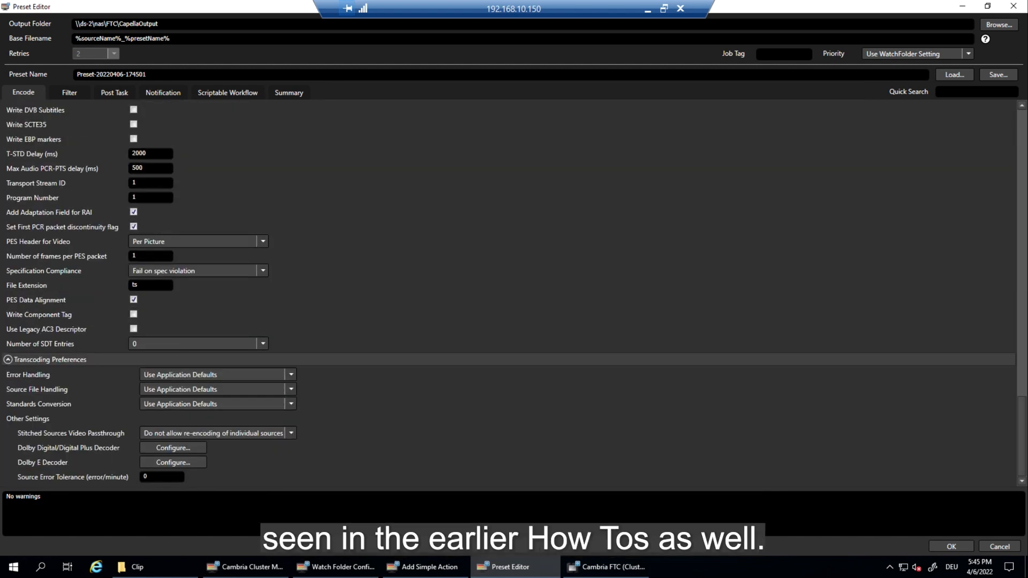
pyautogui.click(952, 546)
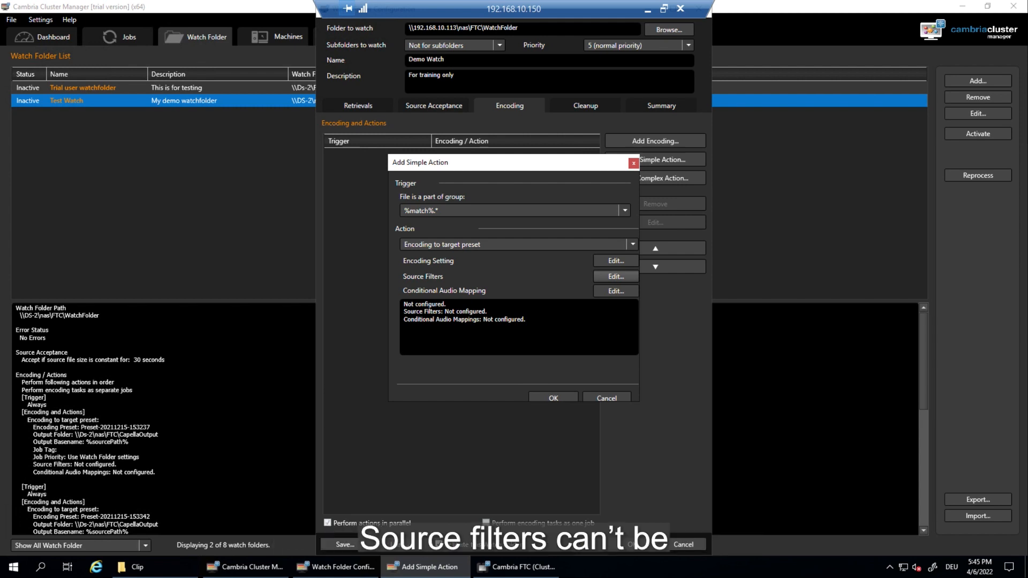
# Step: Add an Audio Normalizer source filter in ITU-R BS.1770-3 Loudness mode
pyautogui.click(615, 276)
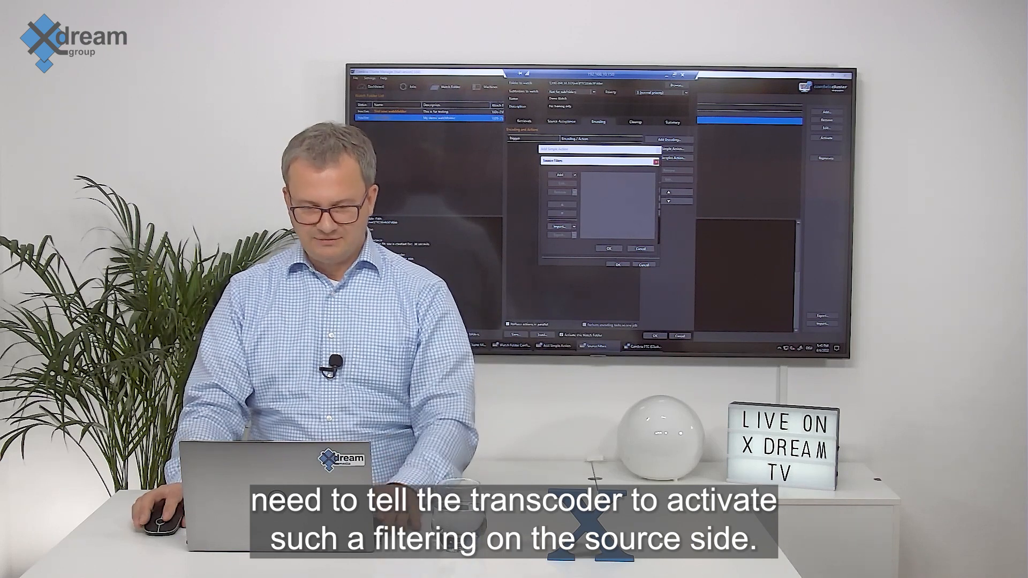
pyautogui.click(560, 175)
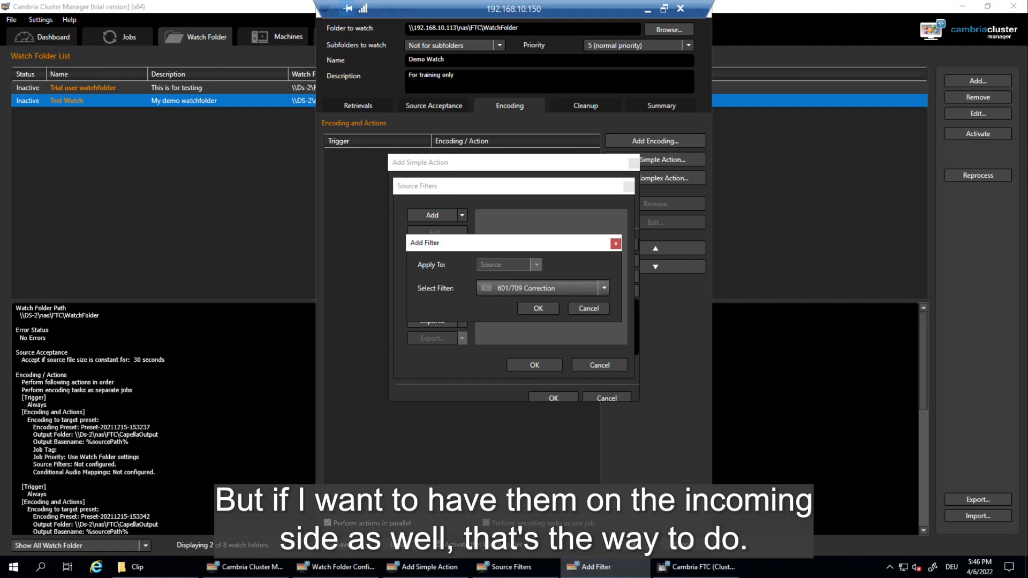
pyautogui.click(541, 288)
pyautogui.scroll(-9, 540, 320)
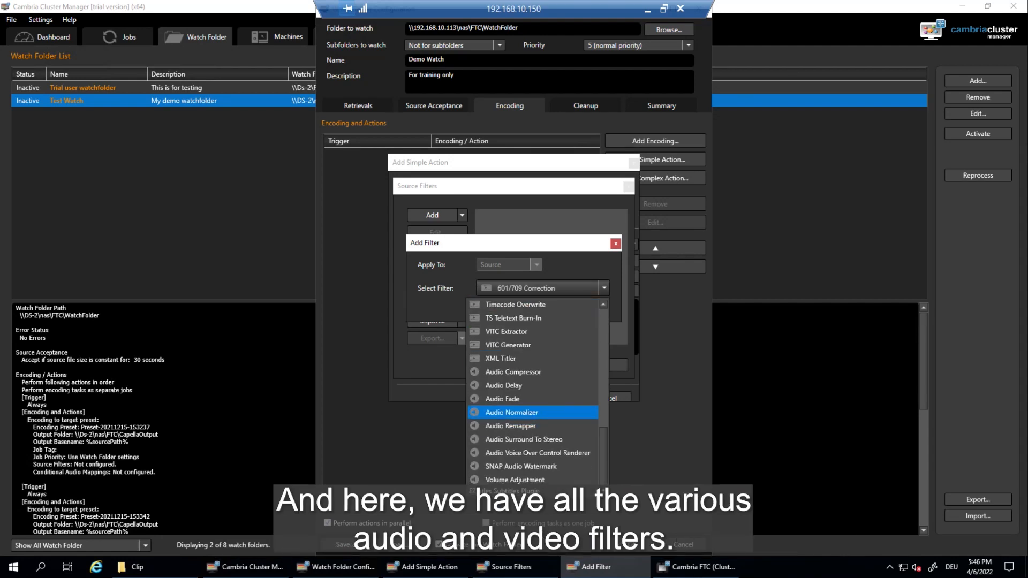
pyautogui.click(511, 412)
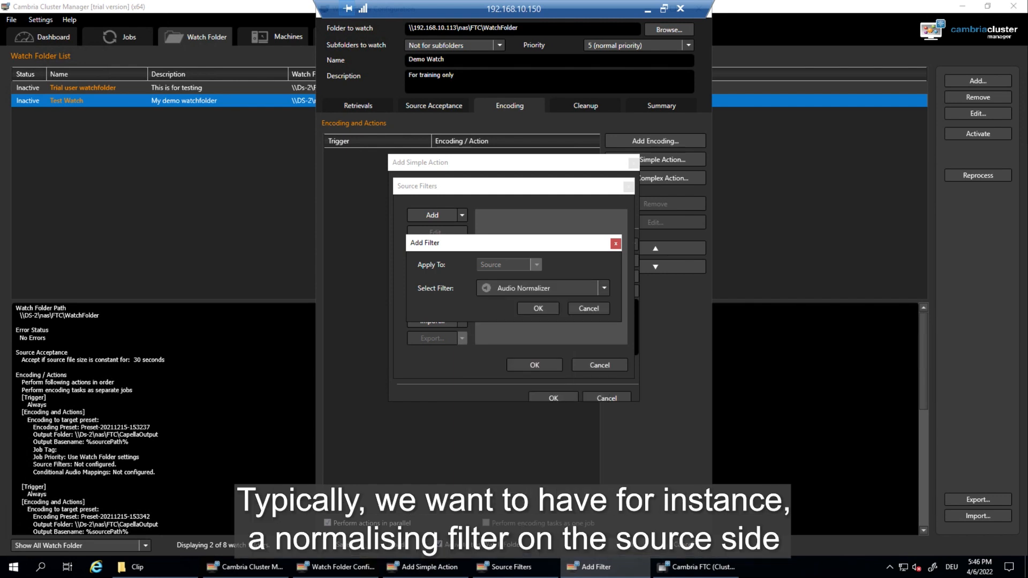
pyautogui.press('Return')
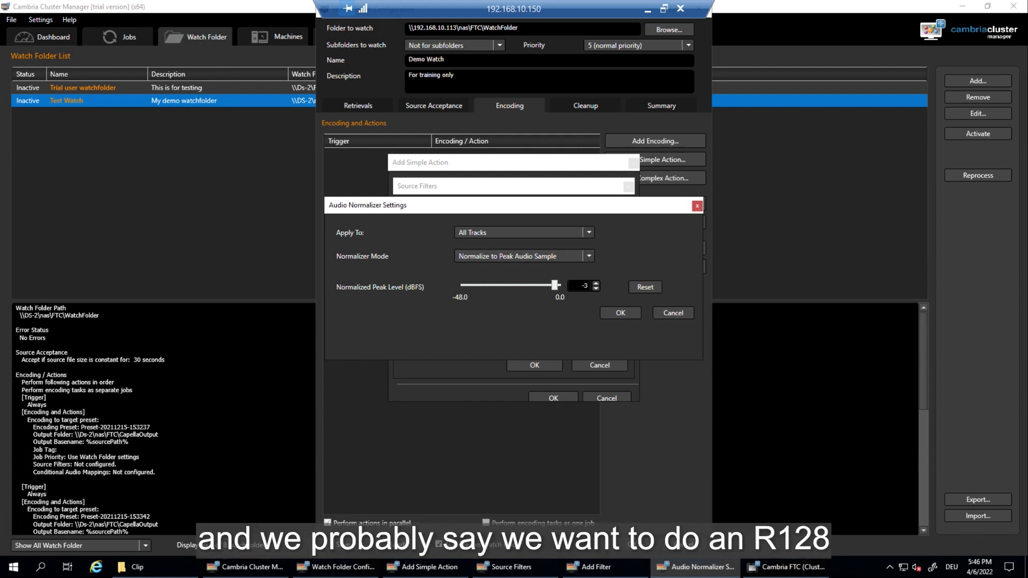
pyautogui.click(524, 257)
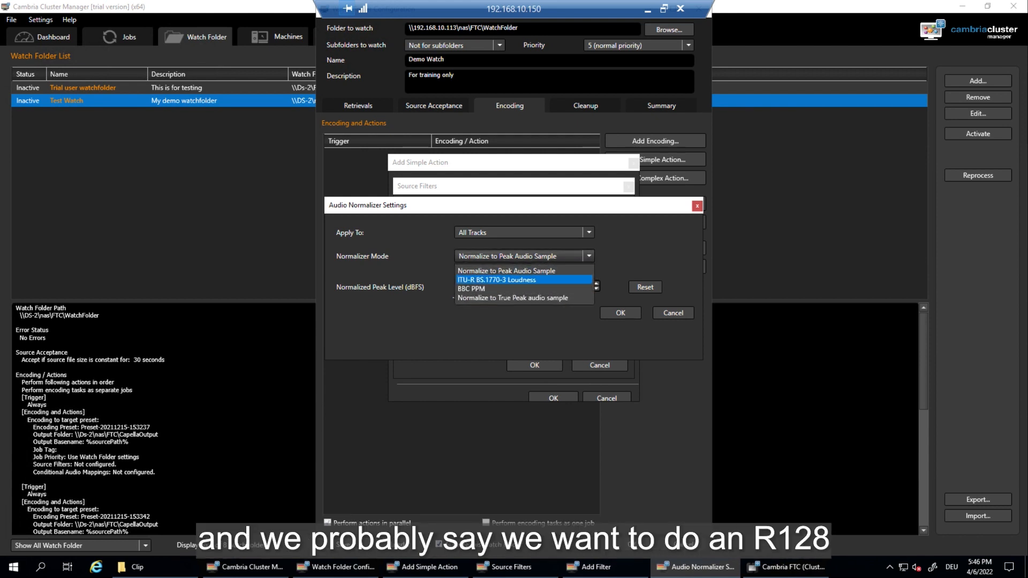
pyautogui.click(524, 279)
pyautogui.click(620, 476)
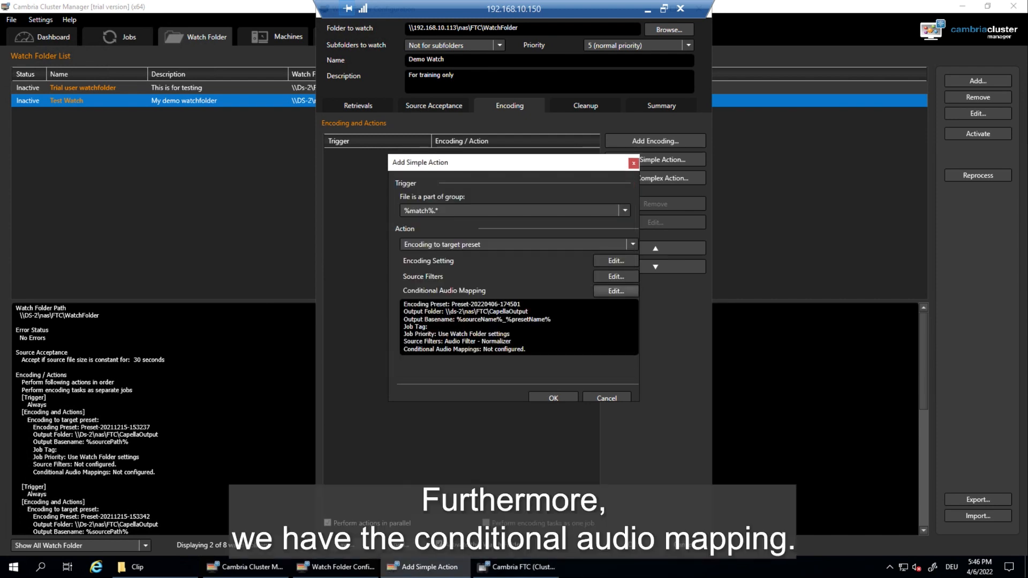
# Step: Look at the conditional audio mapping unchanged, then bring the encoding preset's Preset Editor back up
pyautogui.click(616, 291)
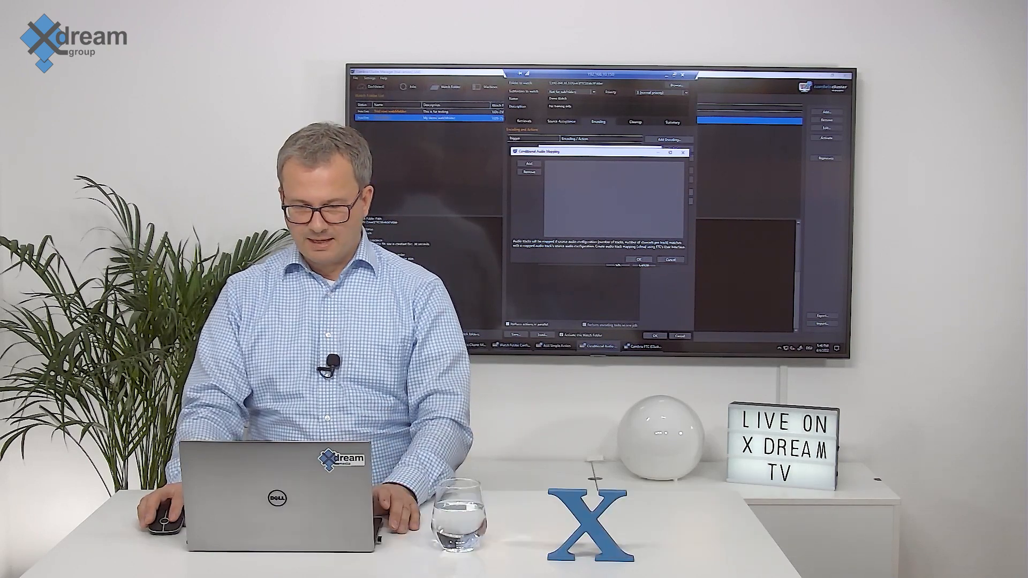
pyautogui.click(671, 260)
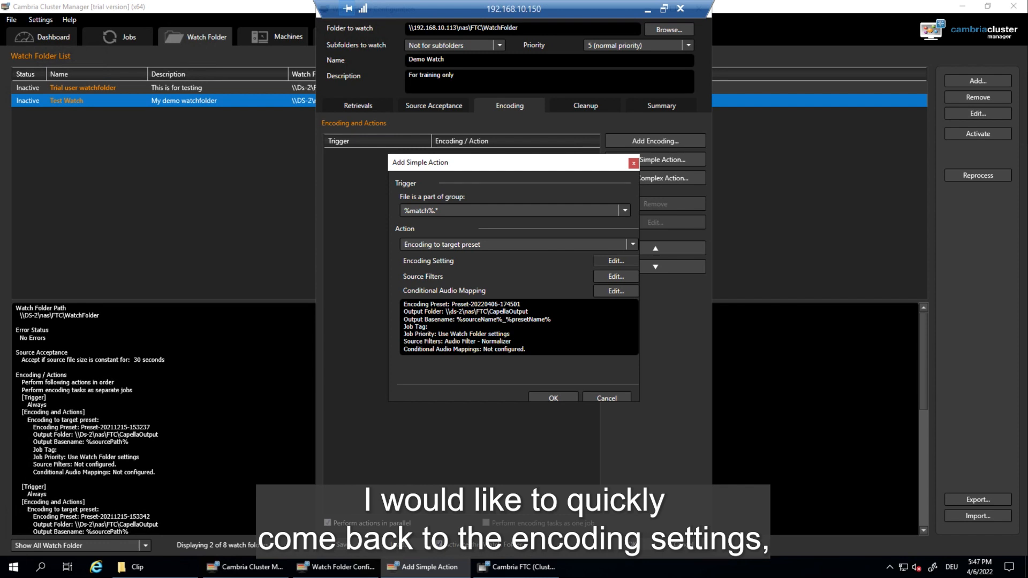
pyautogui.click(616, 261)
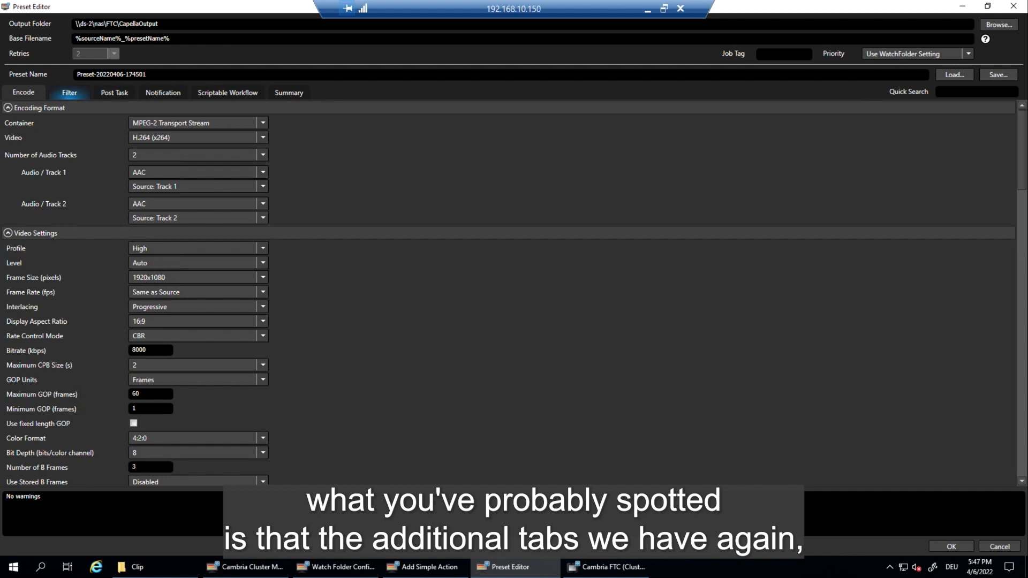
# Step: Turn on Use Upload in the preset's Post Task settings
pyautogui.click(69, 93)
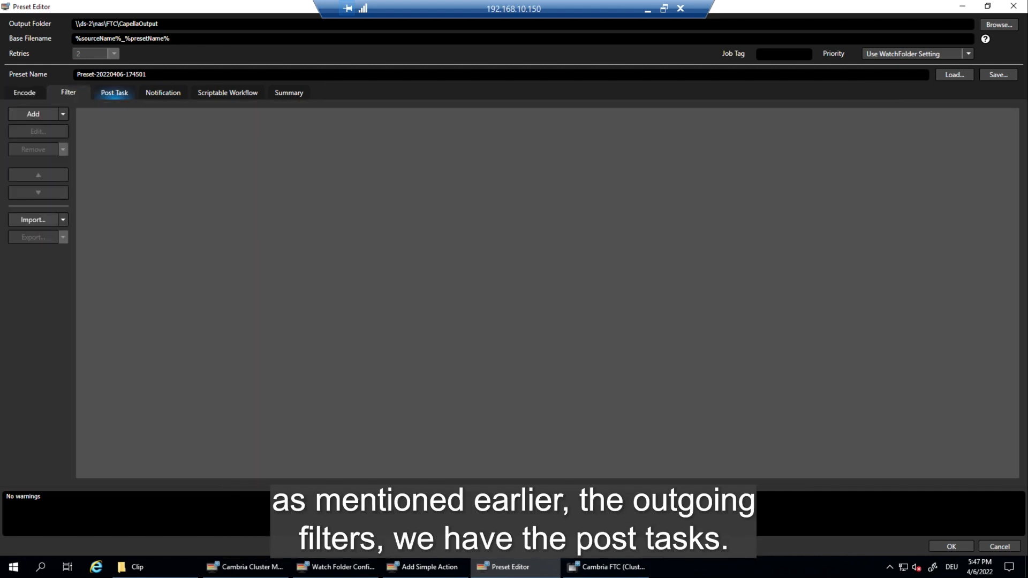
pyautogui.click(114, 93)
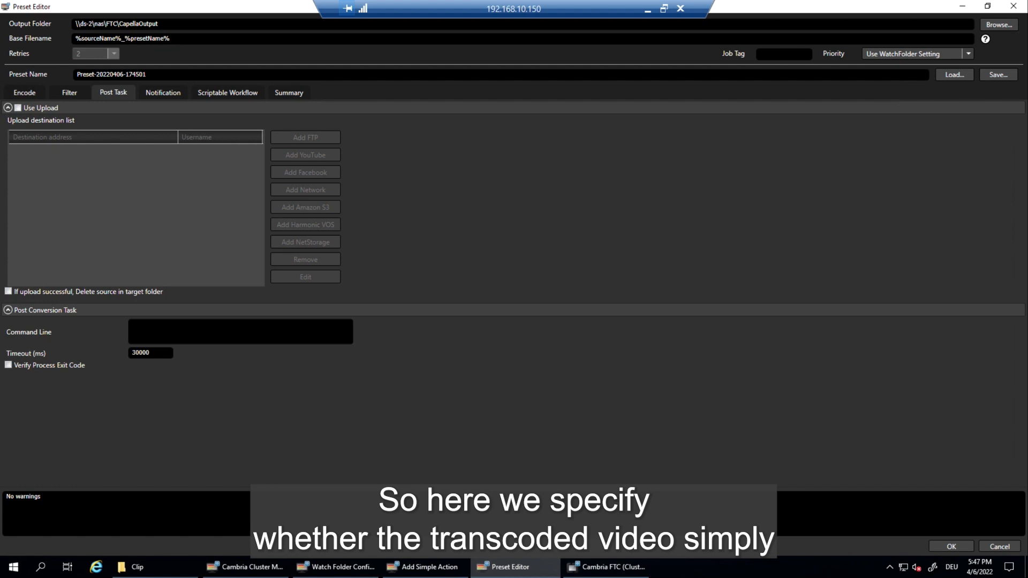
pyautogui.moveTo(159, 24); pyautogui.dragTo(75, 24)
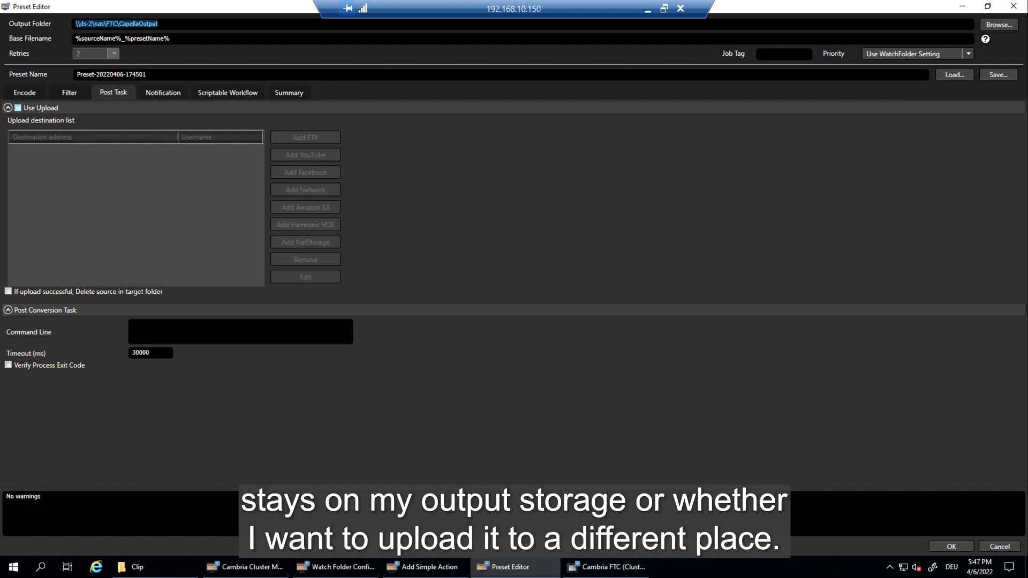
pyautogui.click(18, 107)
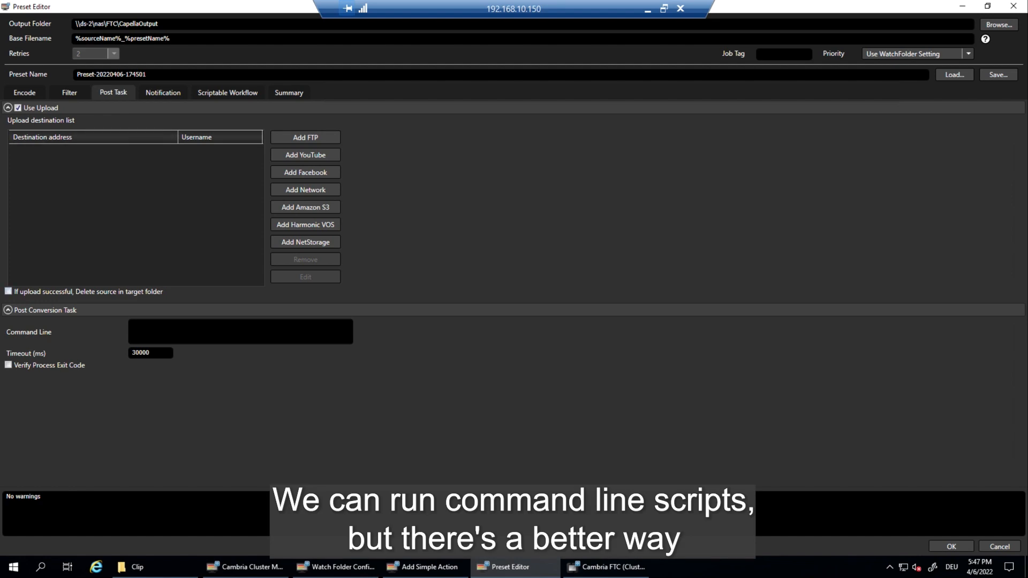
# Step: Add an Email On Transcoding Error notification for source and non-source errors to the administrator's e-mail address
pyautogui.click(163, 93)
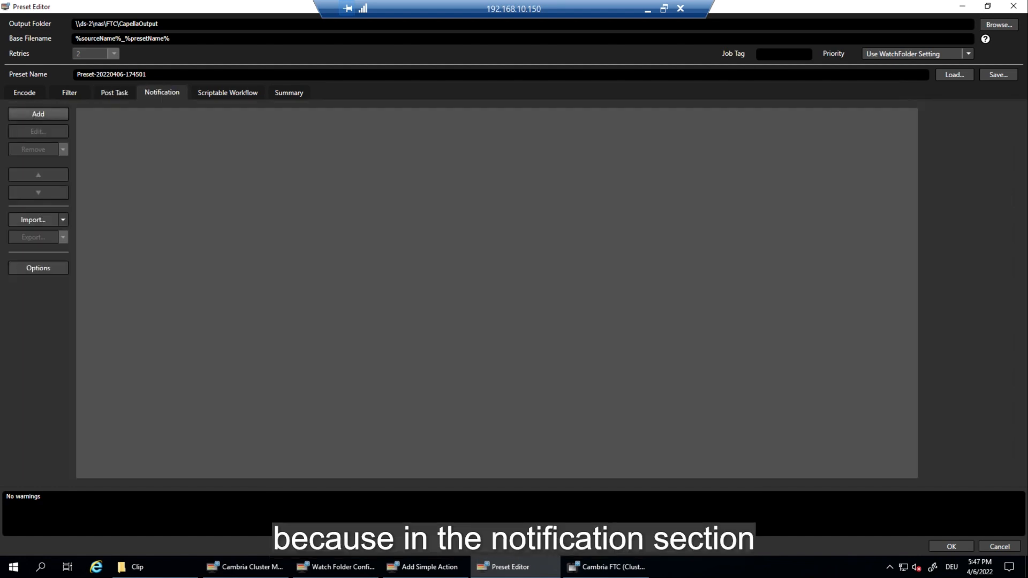
pyautogui.click(38, 114)
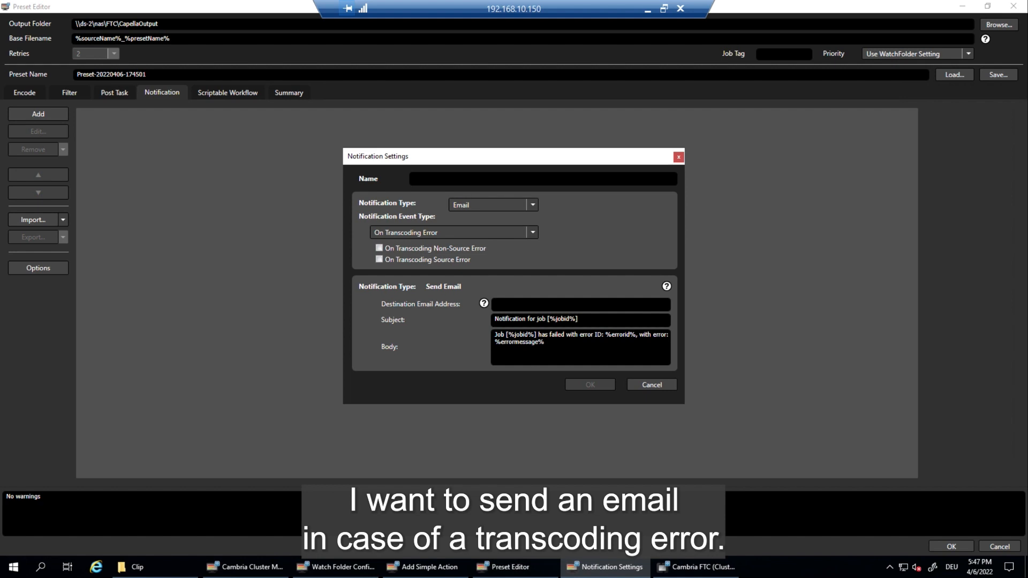
pyautogui.click(379, 248)
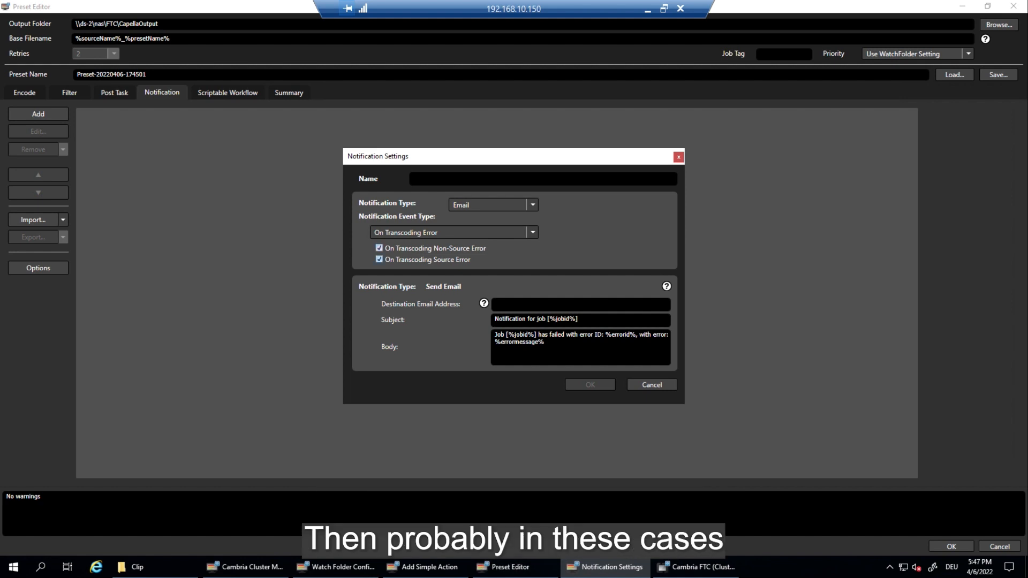
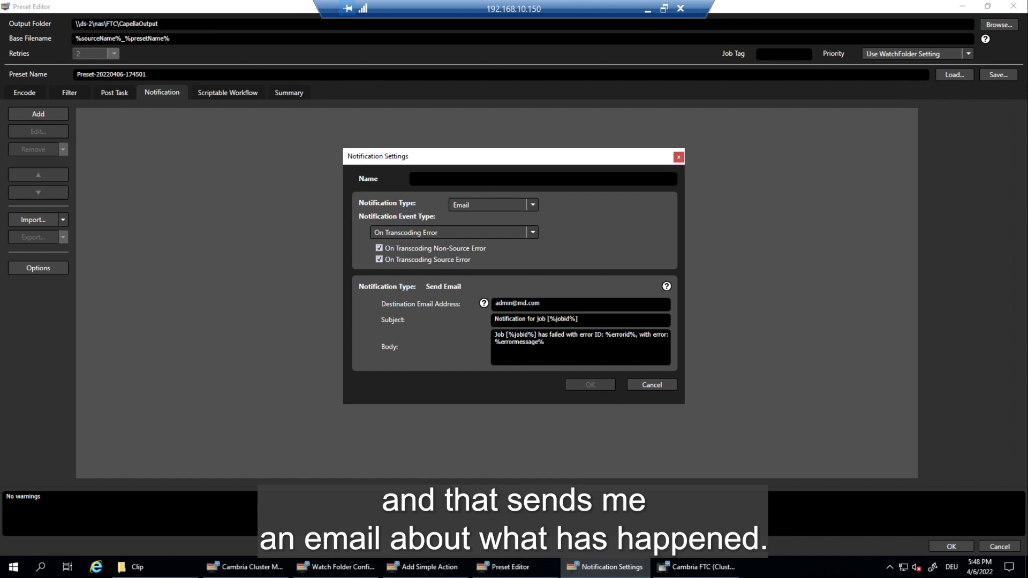
pyautogui.click(492, 205)
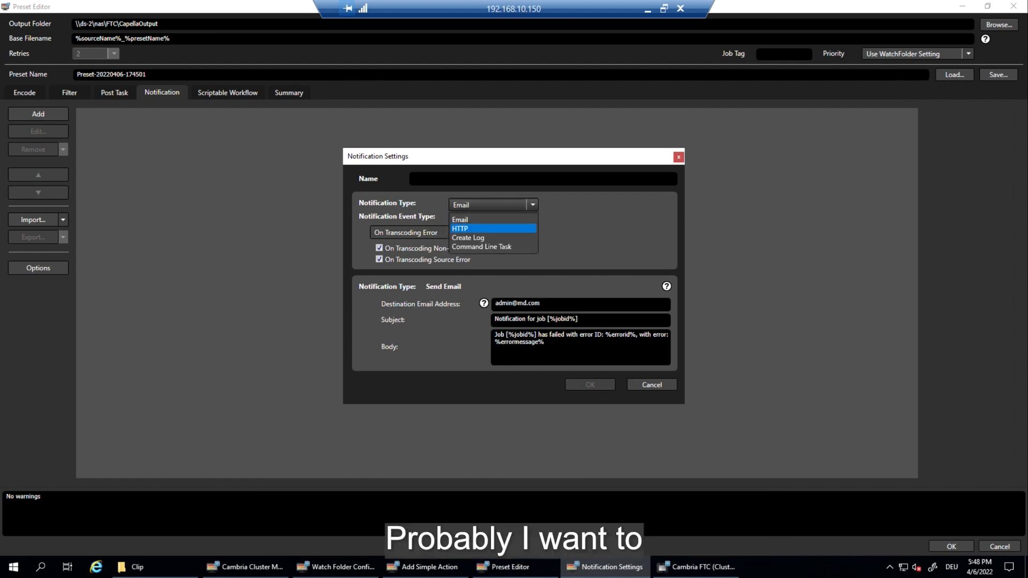
pyautogui.click(493, 229)
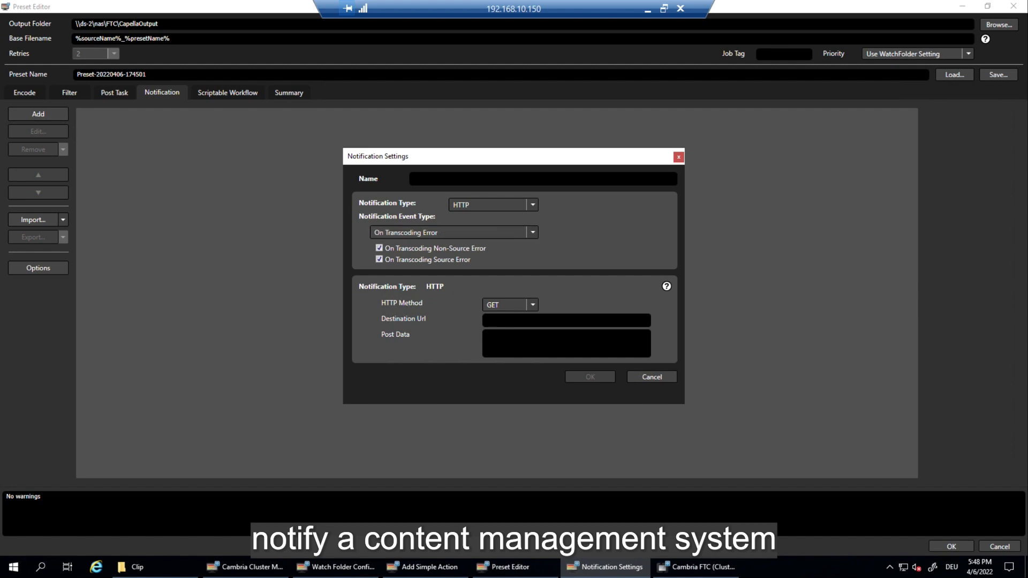
pyautogui.click(450, 233)
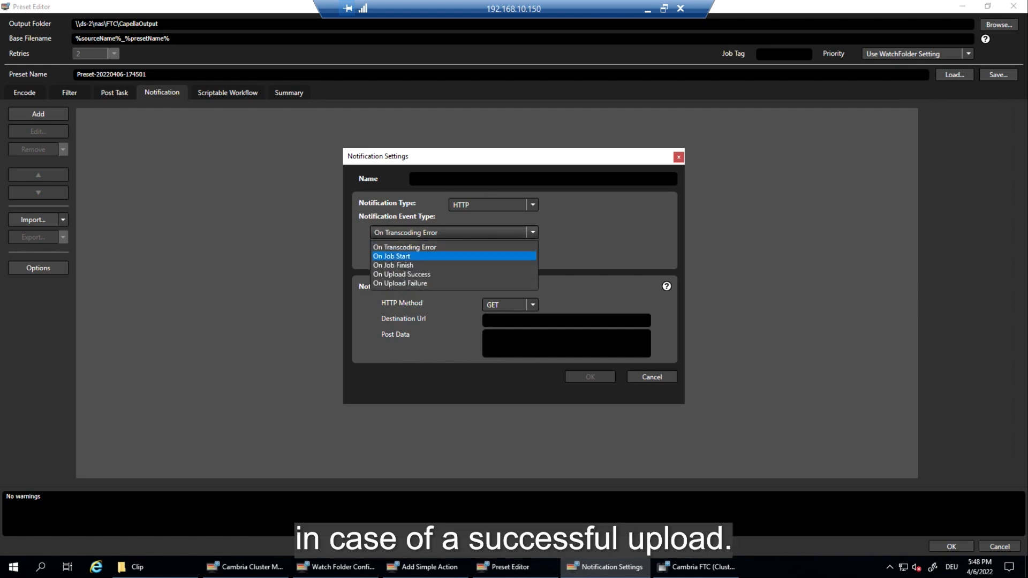
pyautogui.click(450, 275)
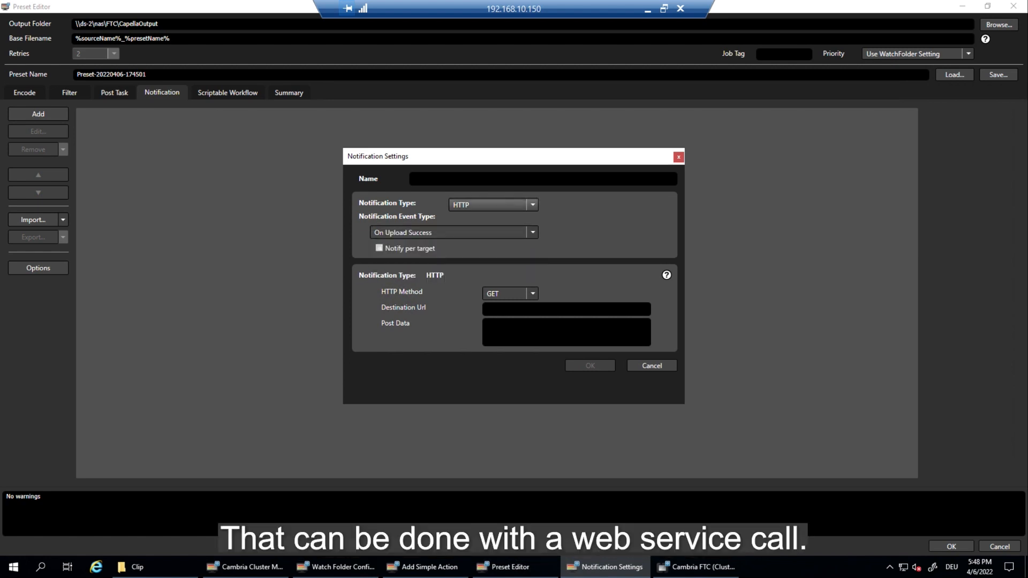
pyautogui.click(508, 294)
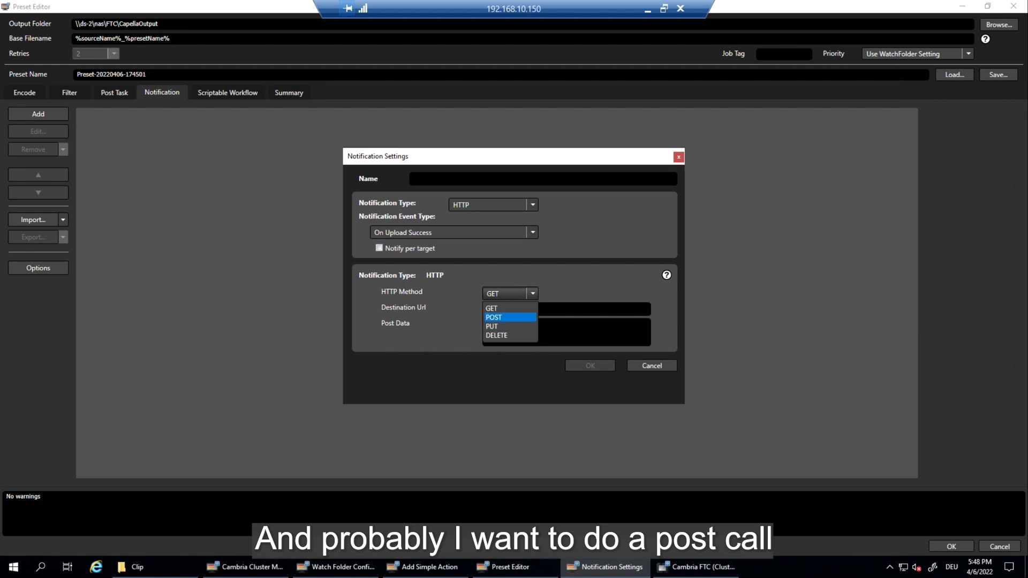
pyautogui.click(508, 317)
pyautogui.click(513, 308)
pyautogui.write('http:')
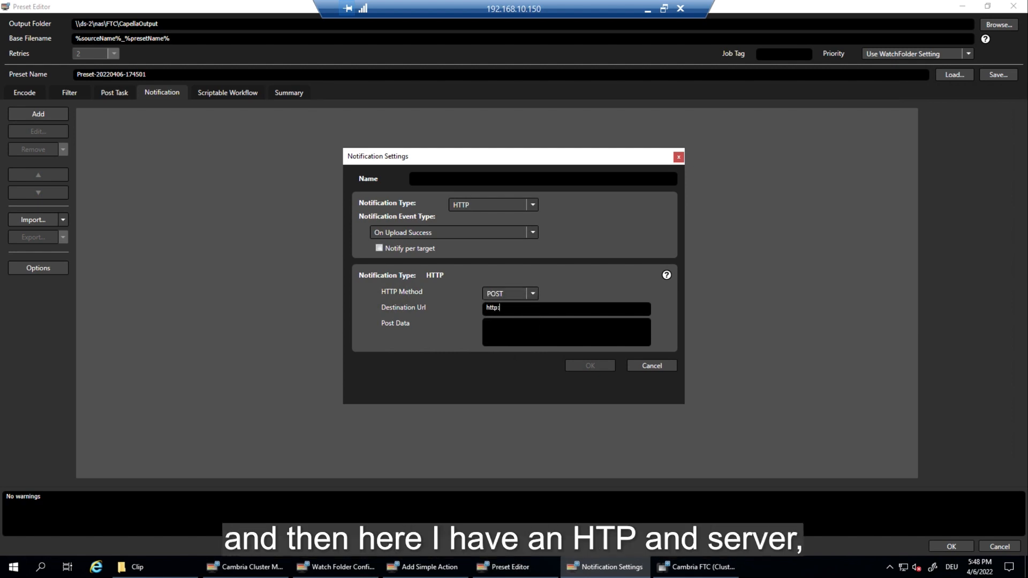
pyautogui.write('//server')
pyautogui.write('-ip')
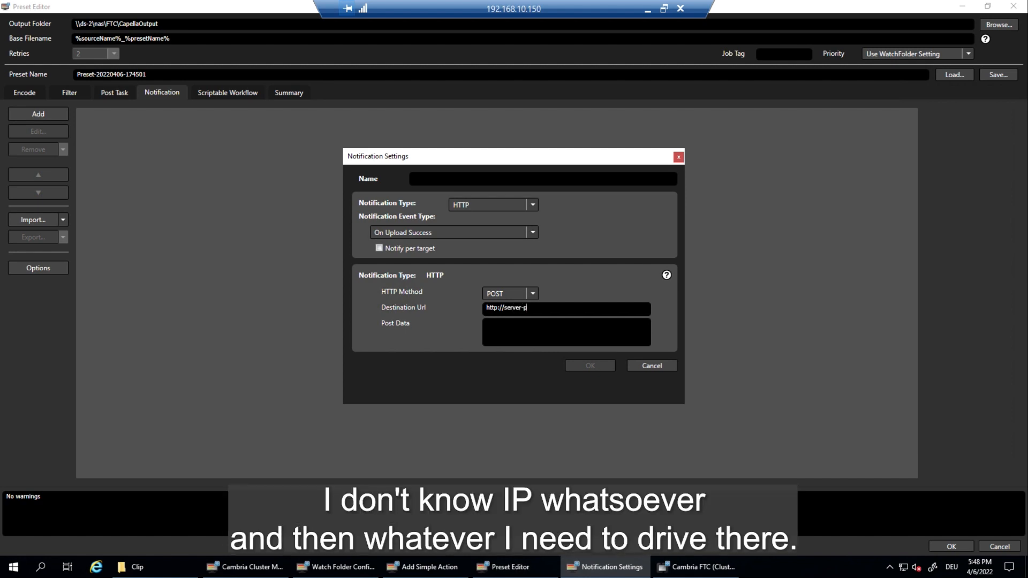
pyautogui.write('/')
pyautogui.moveTo(666, 275)
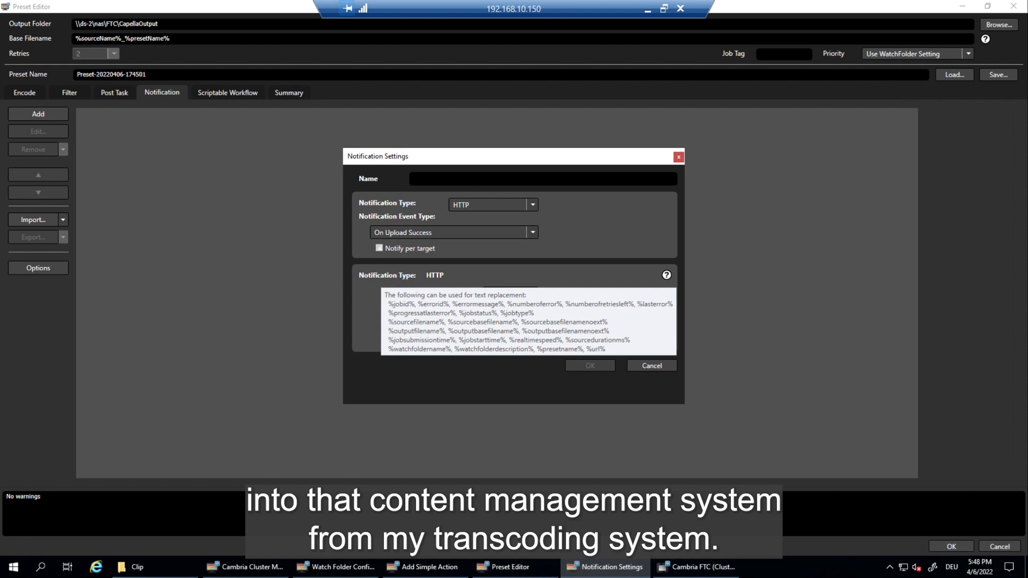
pyautogui.click(653, 366)
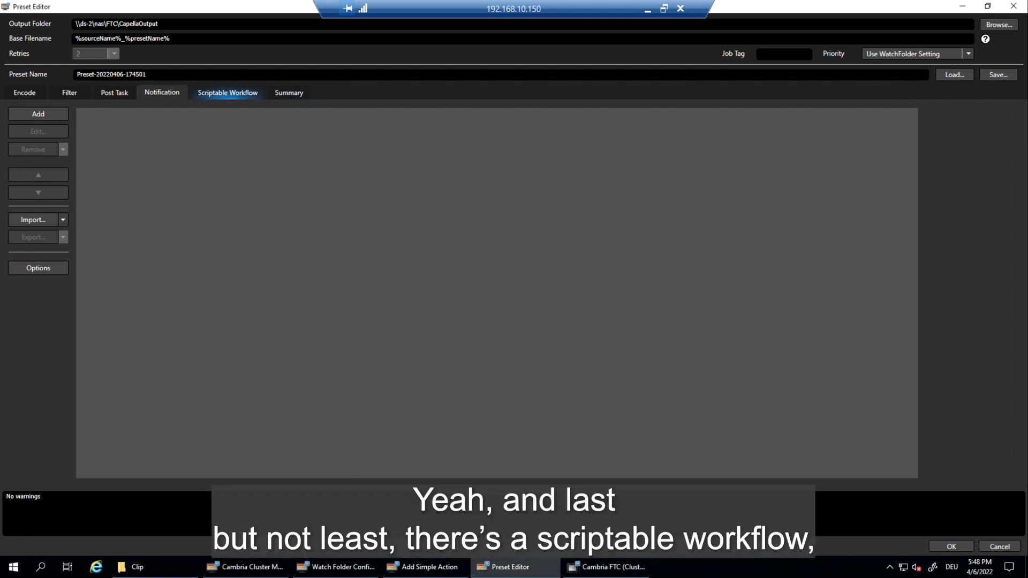
# Step: Check the preset's Scriptable Workflow settings, which list no workflows
pyautogui.click(228, 92)
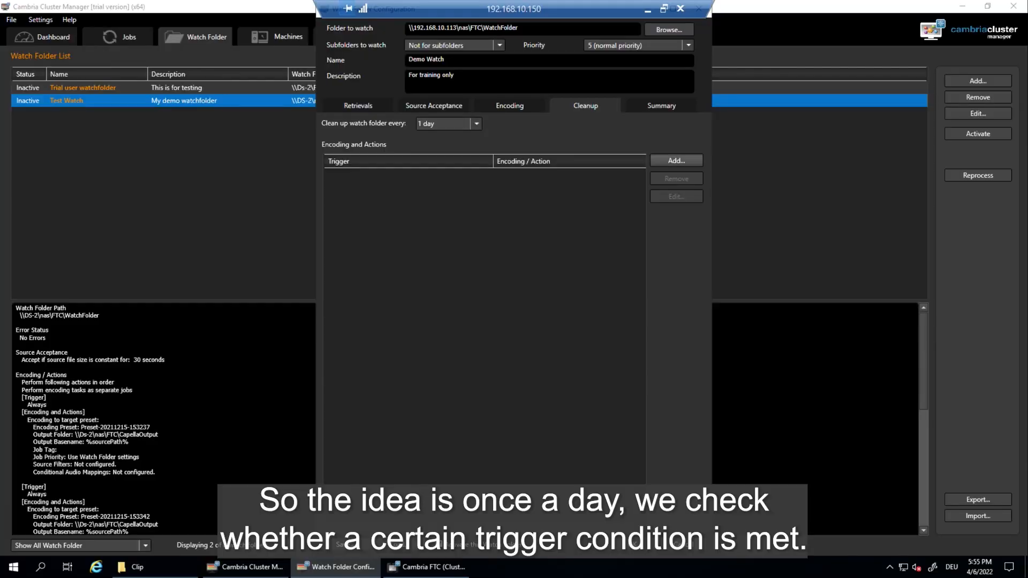
# Step: Add a cleanup rule: after 1 day of successful use, delete the source plus its shortcut and original
pyautogui.click(677, 161)
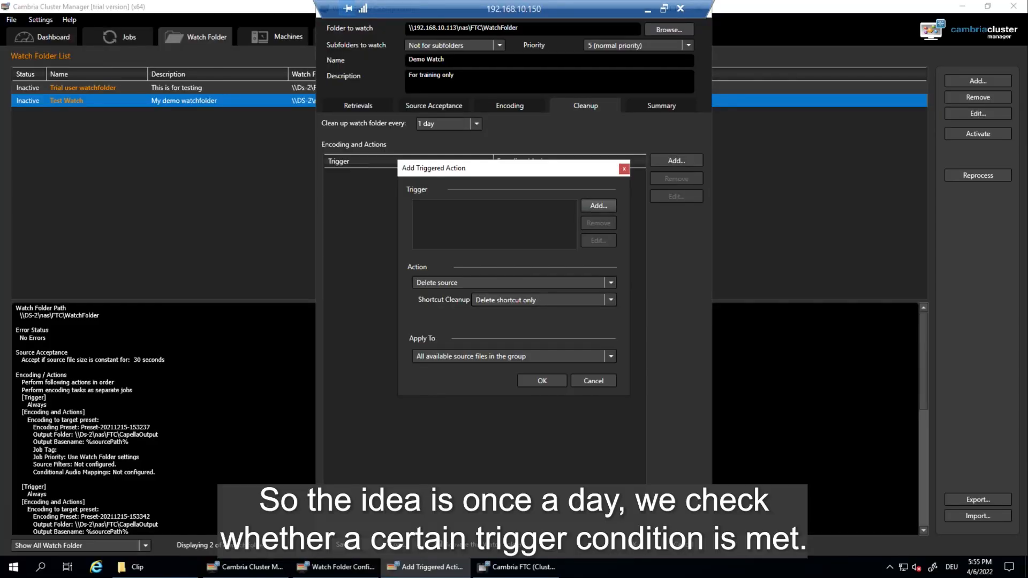
pyautogui.click(599, 206)
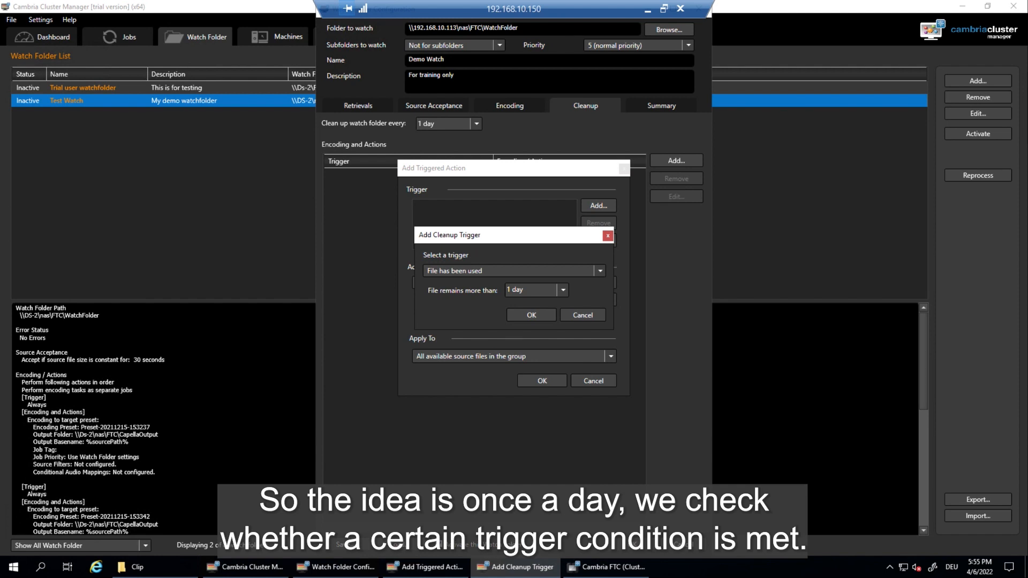
pyautogui.click(567, 270)
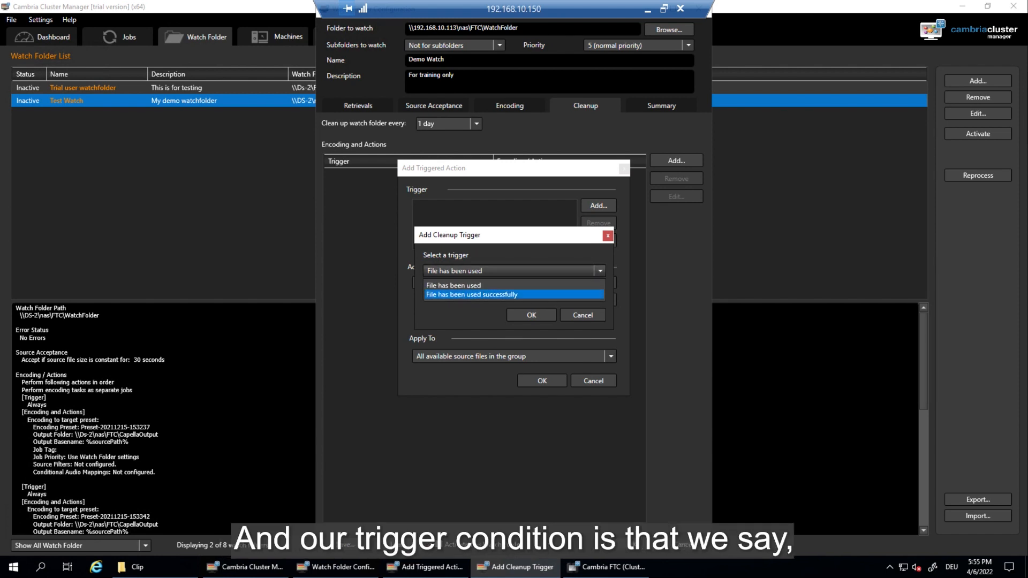
pyautogui.click(514, 294)
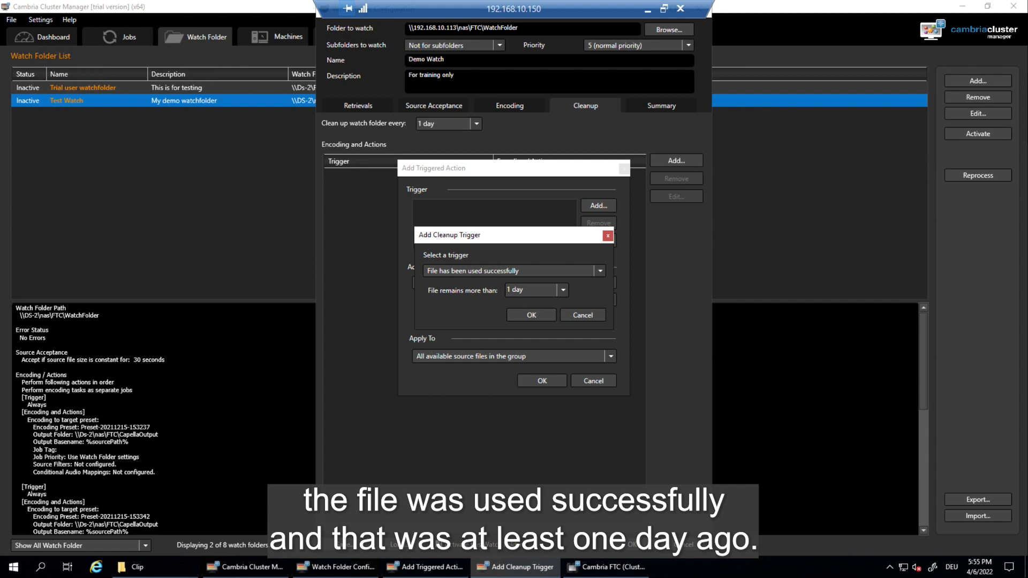
pyautogui.click(532, 314)
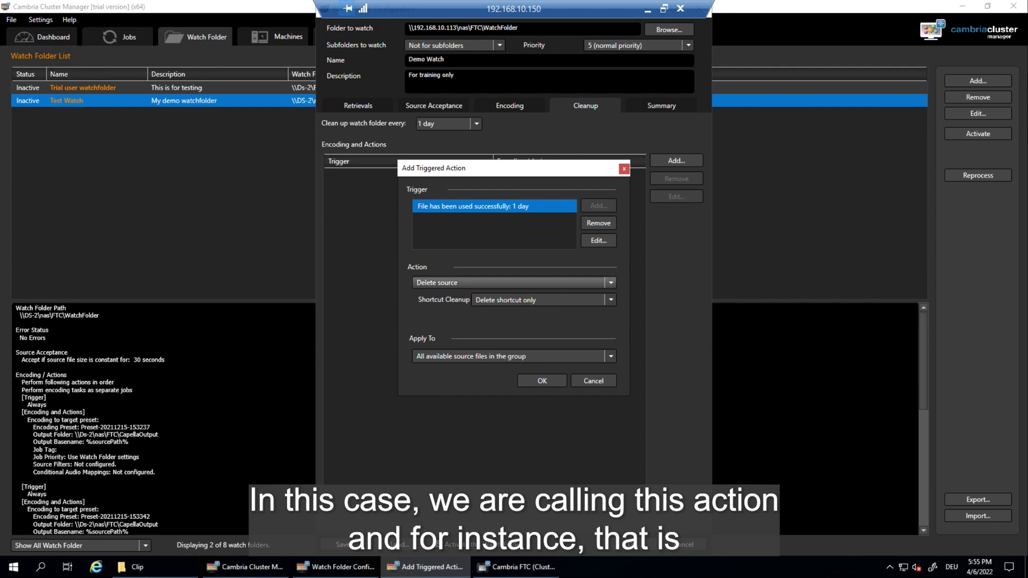
pyautogui.click(514, 282)
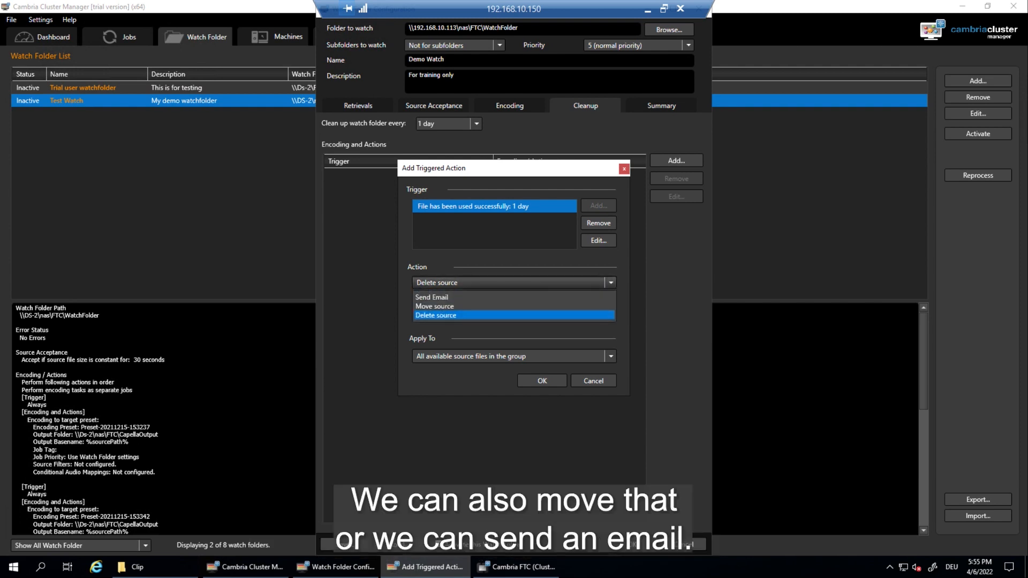
pyautogui.click(514, 283)
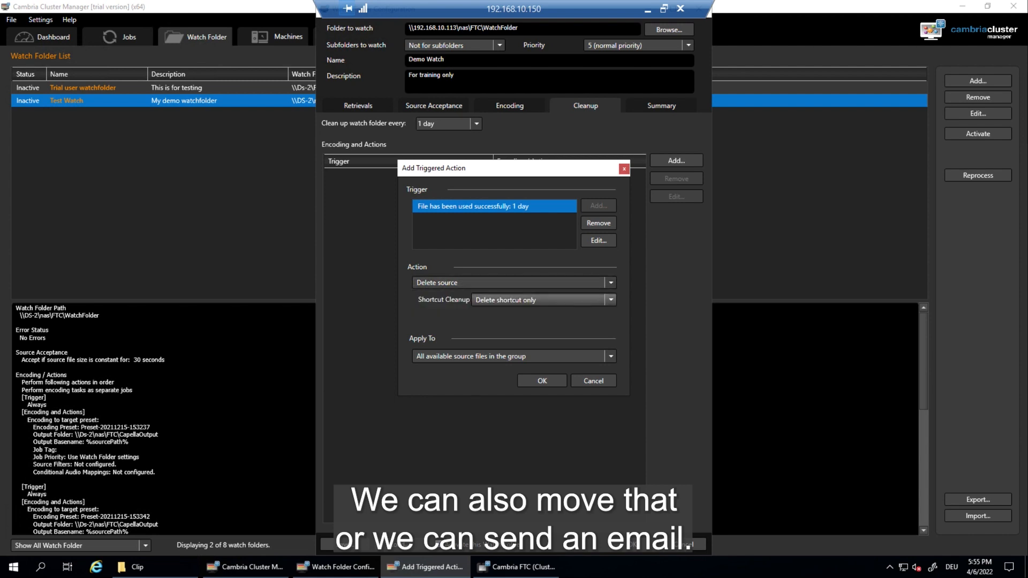
pyautogui.click(544, 300)
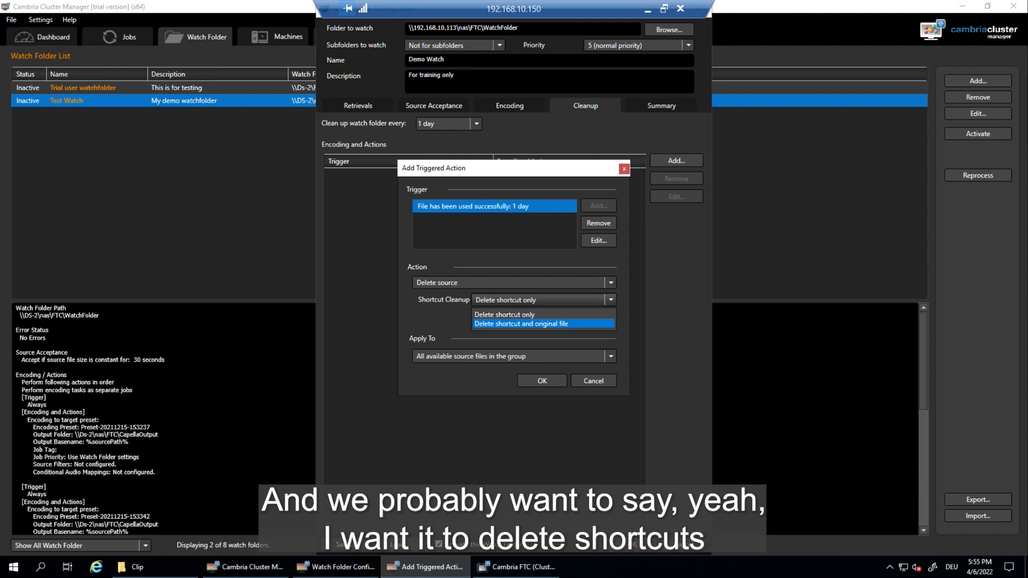
pyautogui.click(543, 324)
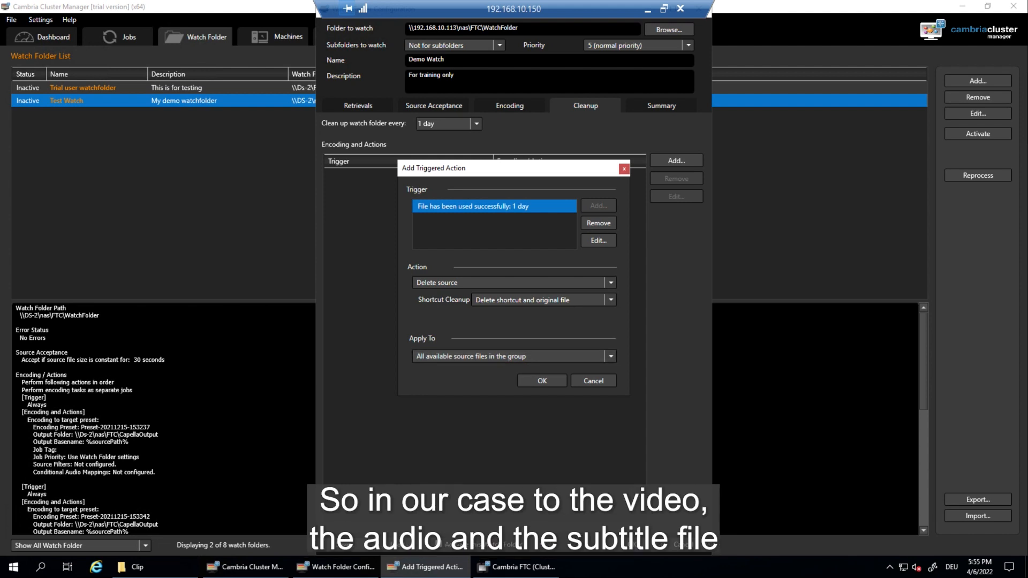
pyautogui.click(542, 381)
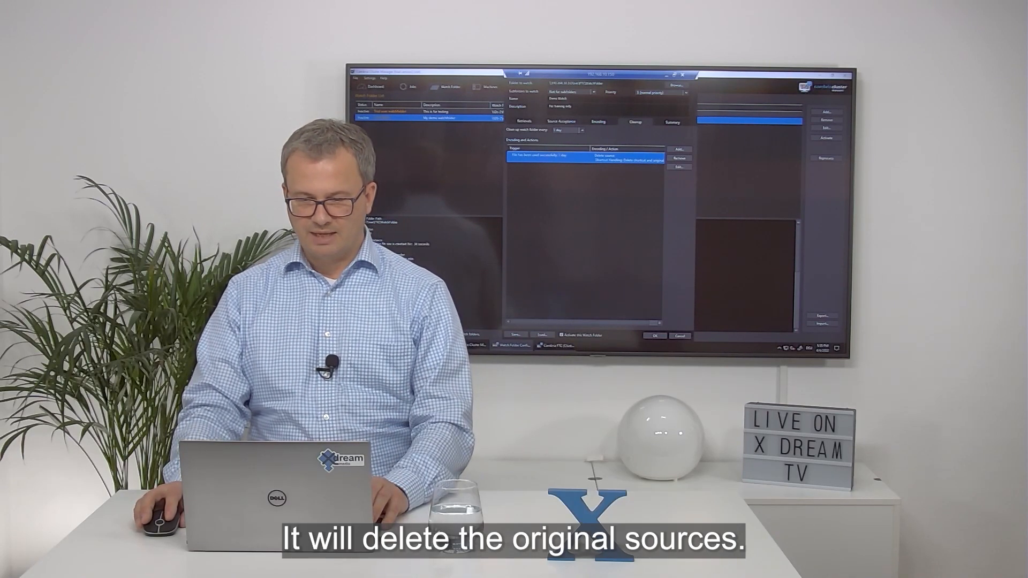
# Step: Review the Summary, save the Demo Watch folder, then reprocess Demo Watch and confirm
pyautogui.click(673, 122)
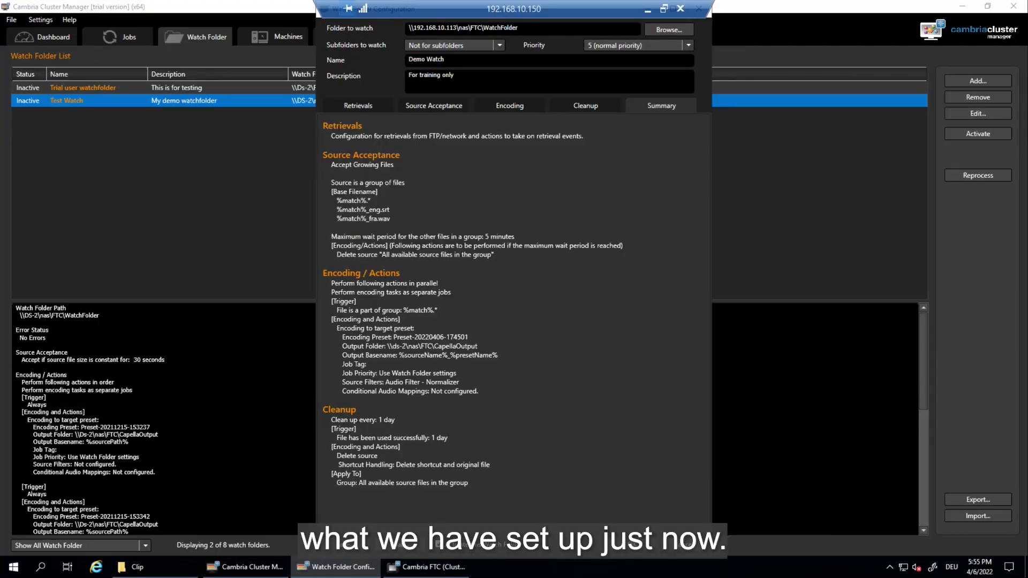
pyautogui.click(632, 545)
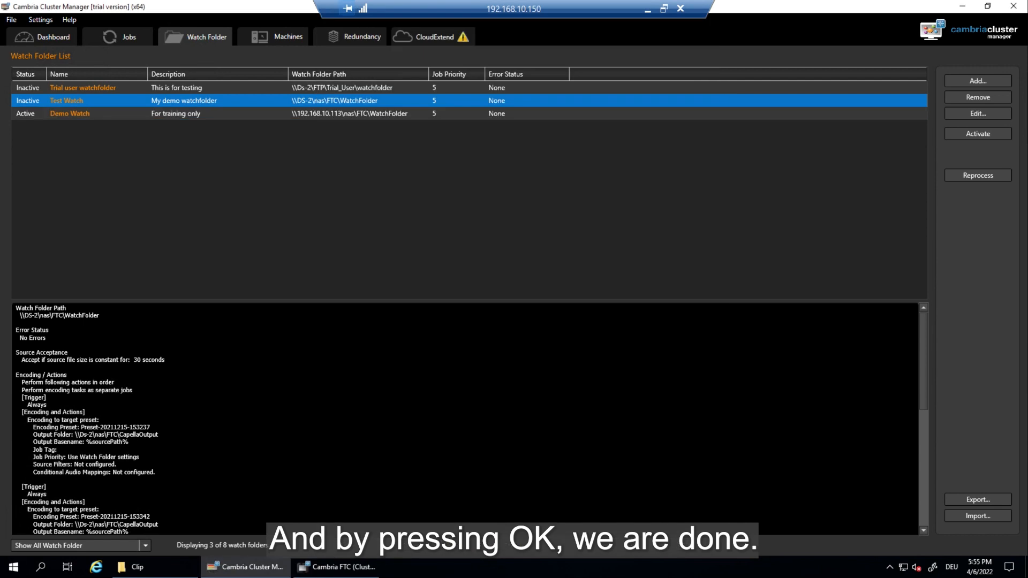
pyautogui.click(70, 114)
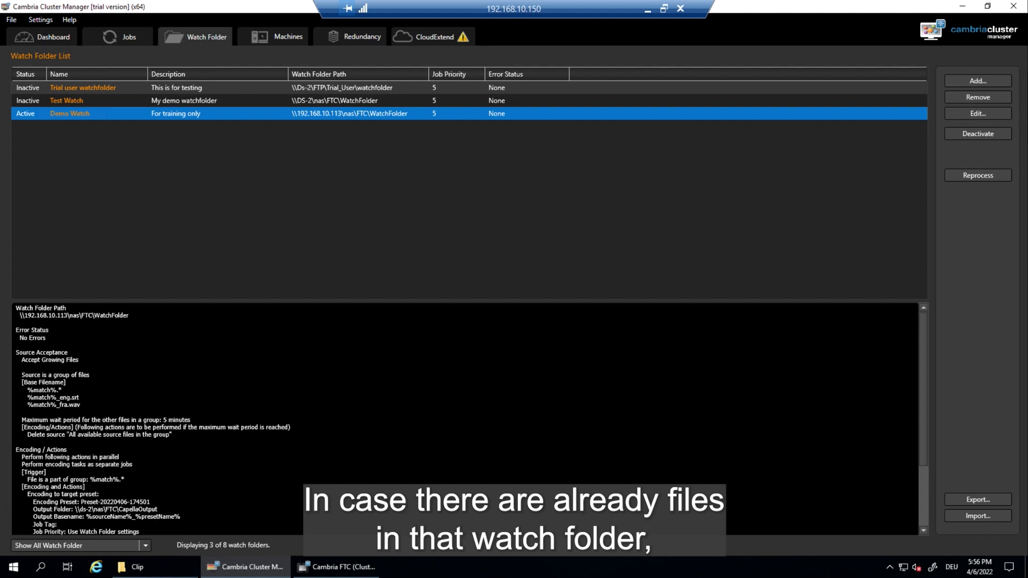
pyautogui.rightClick(61, 114)
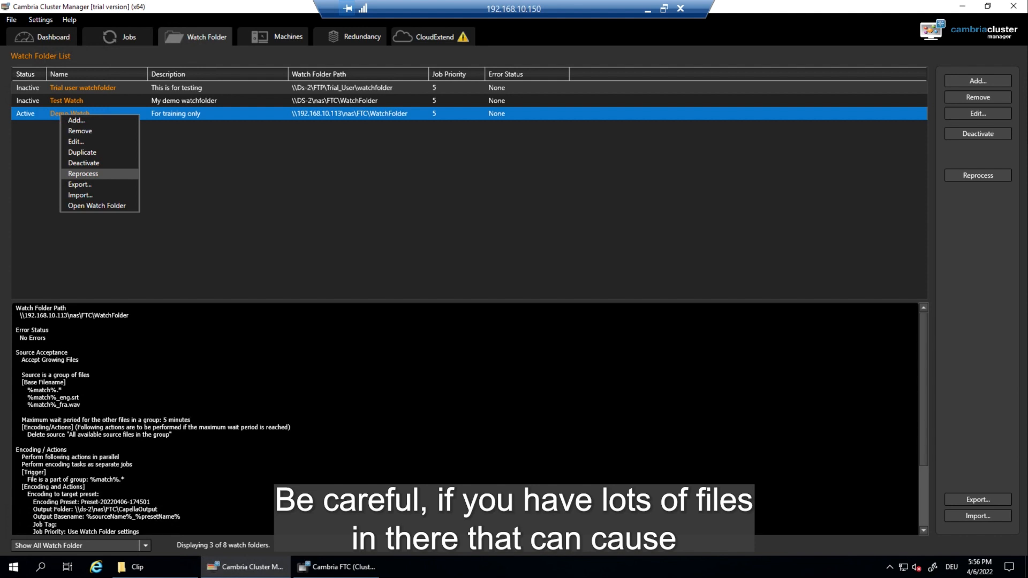
pyautogui.click(83, 174)
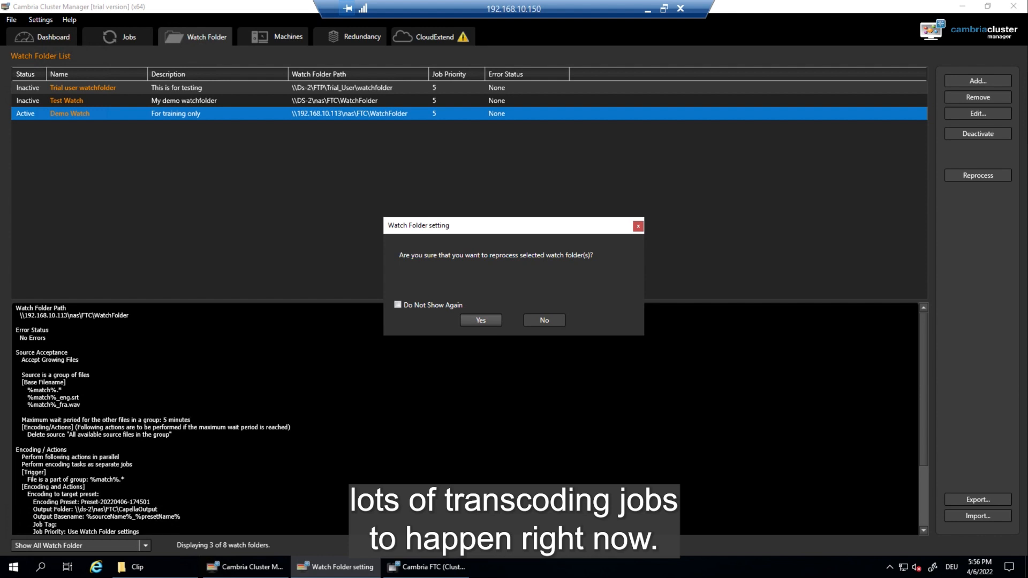
pyautogui.click(481, 321)
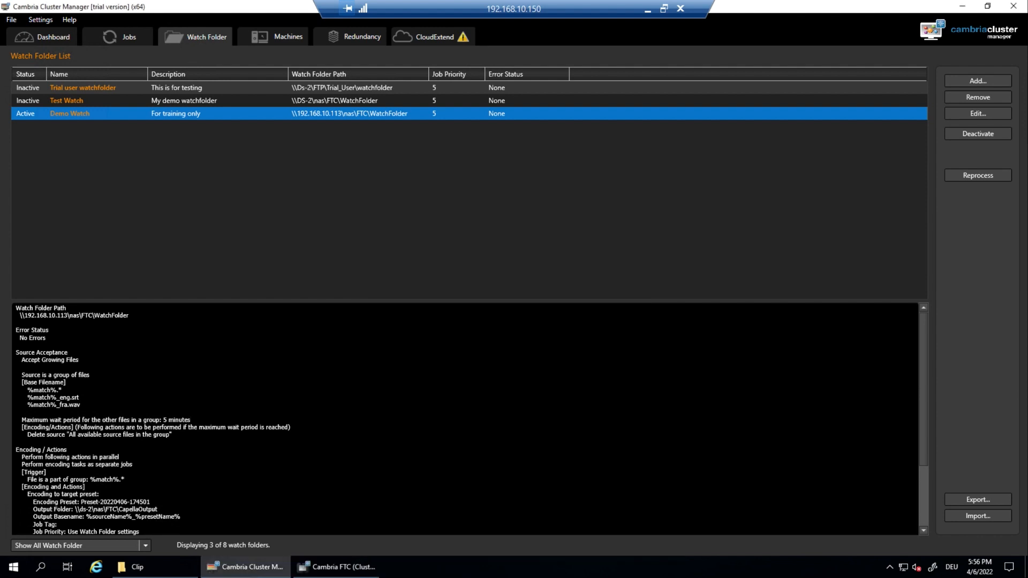